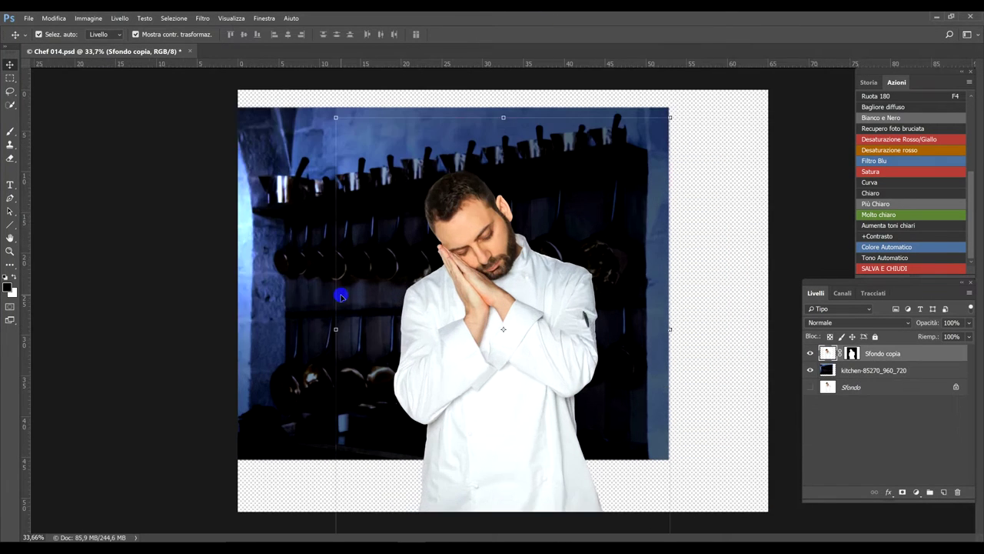
- Launch Color Efex Pro 4 on the chef and adjust his brightness and colour balance
{"action": "left_click", "coordinate": [202, 17]}
{"action": "left_click", "coordinate": [377, 238]}
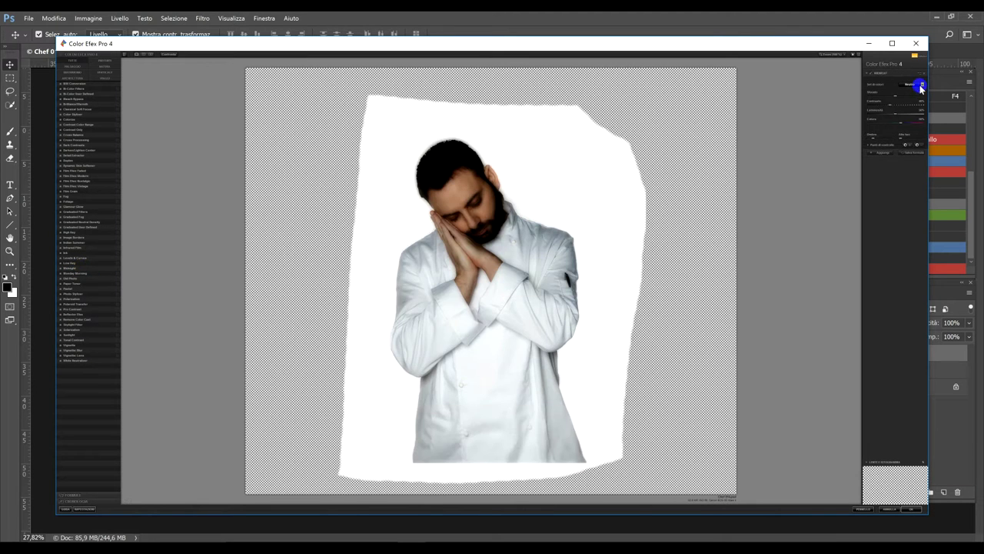
{"action": "left_click", "coordinate": [899, 124]}
{"action": "left_click_drag", "start_coordinate": [888, 126], "coordinate": [901, 124]}
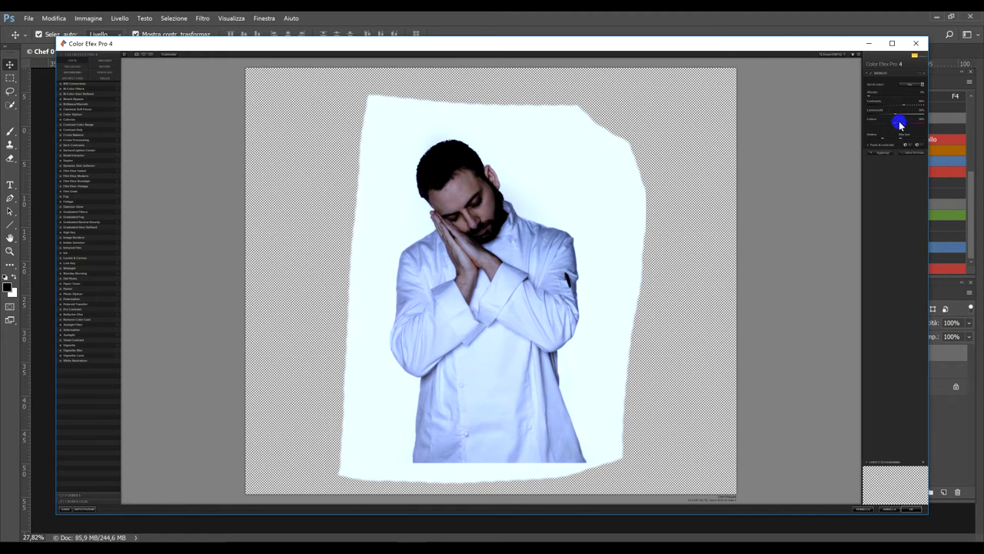
- Add Pro Contrast, reduce the chef's blue tint, and place a control point on his face
{"action": "left_click", "coordinate": [884, 156]}
{"action": "left_click", "coordinate": [895, 119]}
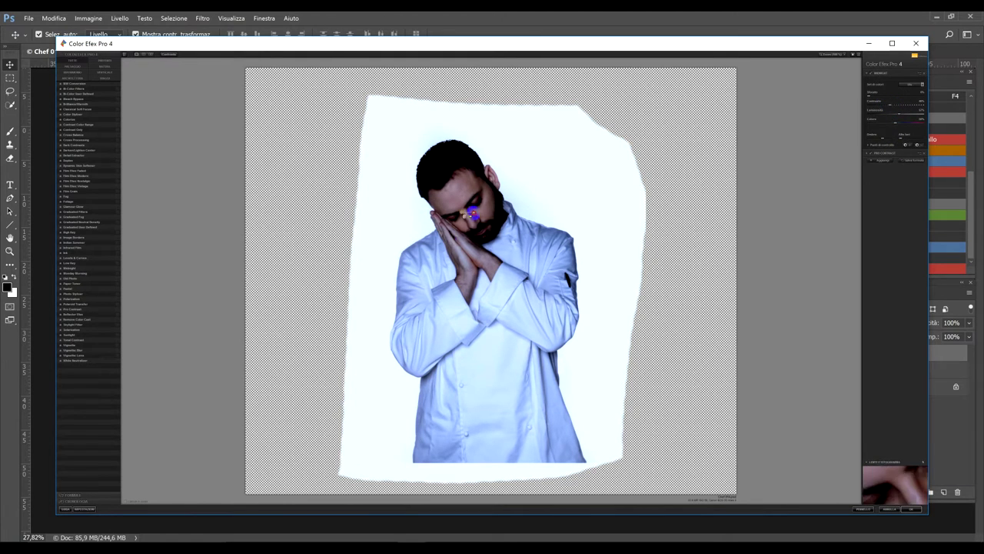
{"action": "left_click", "coordinate": [898, 153]}
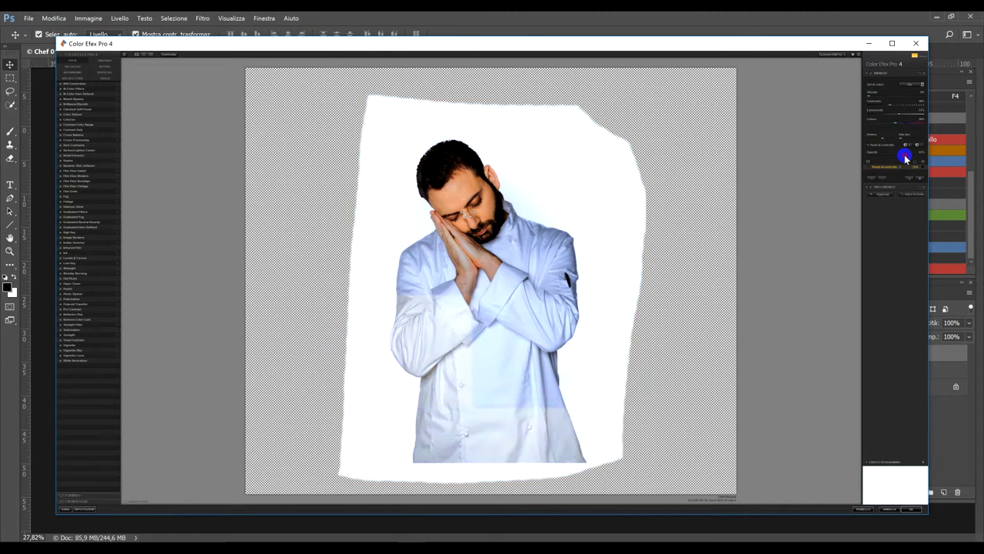
{"action": "left_click", "coordinate": [904, 123]}
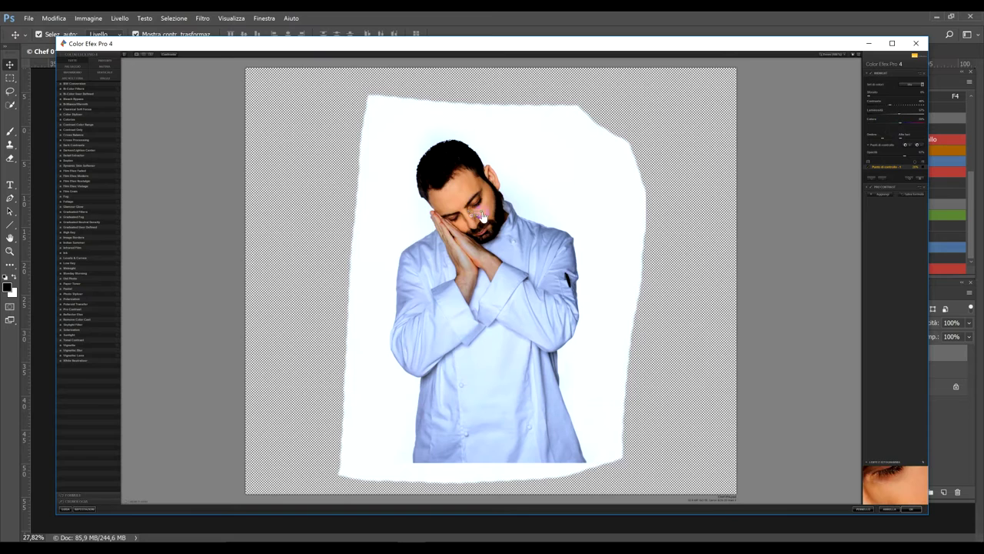
{"action": "left_click", "coordinate": [496, 216]}
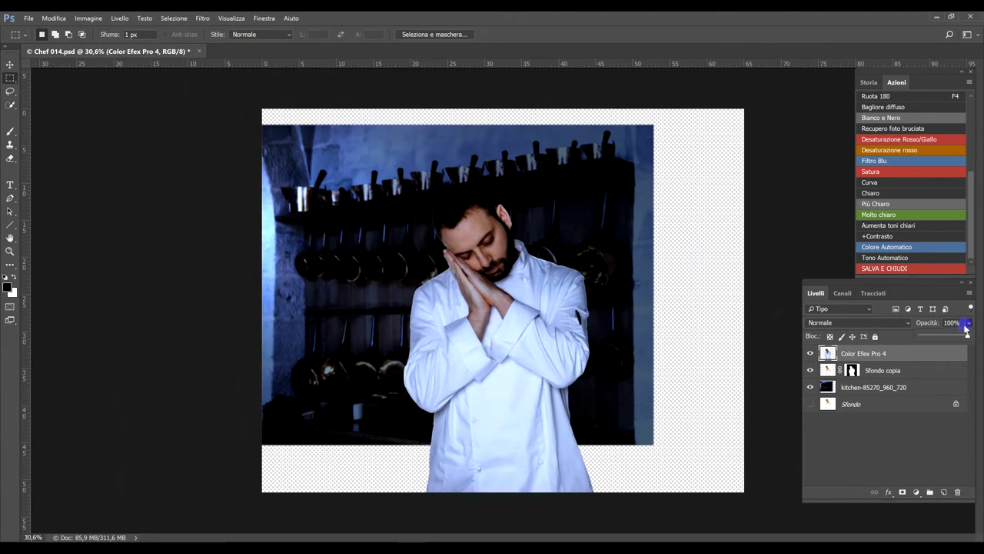
- Select the Color Efex Pro 4 layer for retouching
{"action": "left_click", "coordinate": [869, 353]}
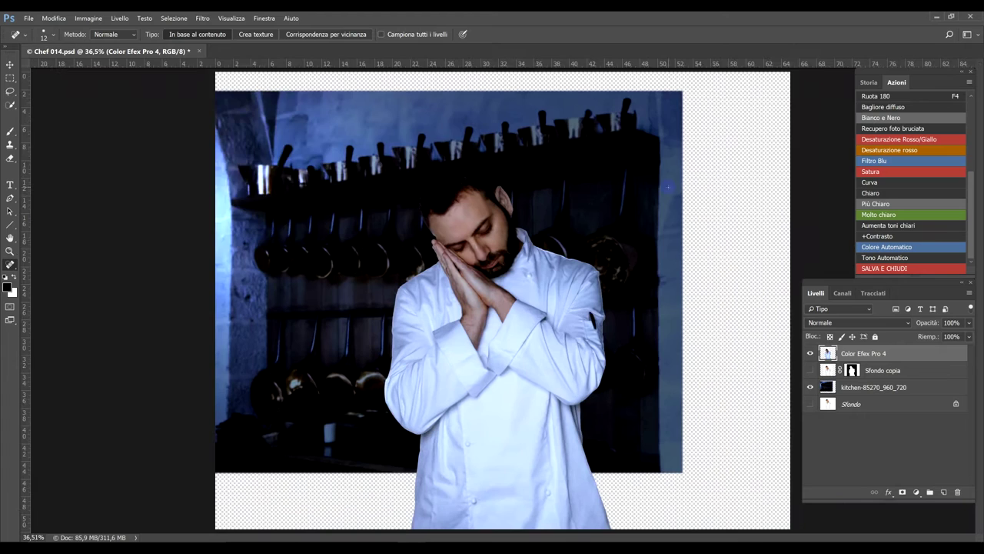
- Apply a Faretto Lighting Effects spotlight, widening it and raising its angle, hotspot and intensity
{"action": "left_click", "coordinate": [203, 17]}
{"action": "left_click", "coordinate": [384, 254]}
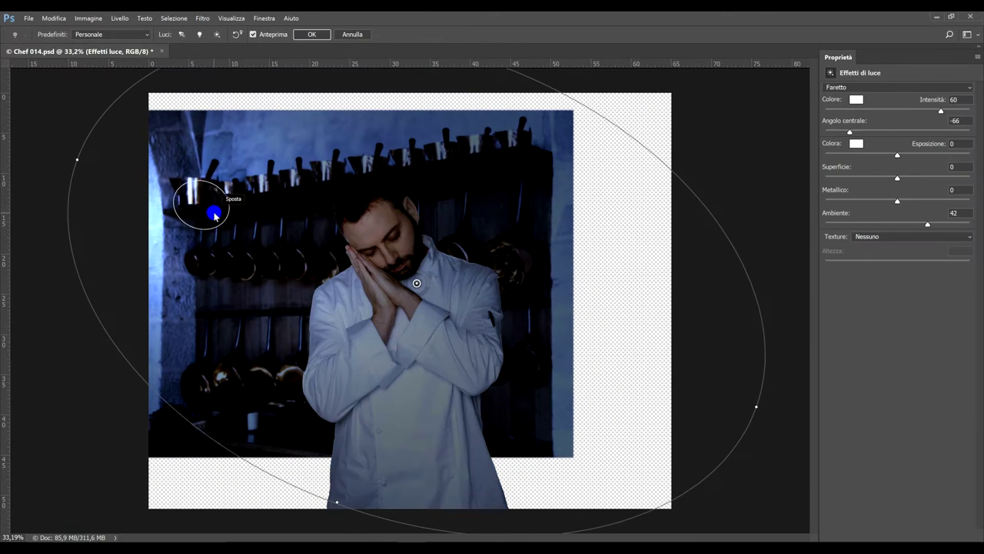
{"action": "left_click_drag", "start_coordinate": [849, 131], "coordinate": [882, 131]}
{"action": "left_click_drag", "start_coordinate": [756, 406], "coordinate": [769, 297]}
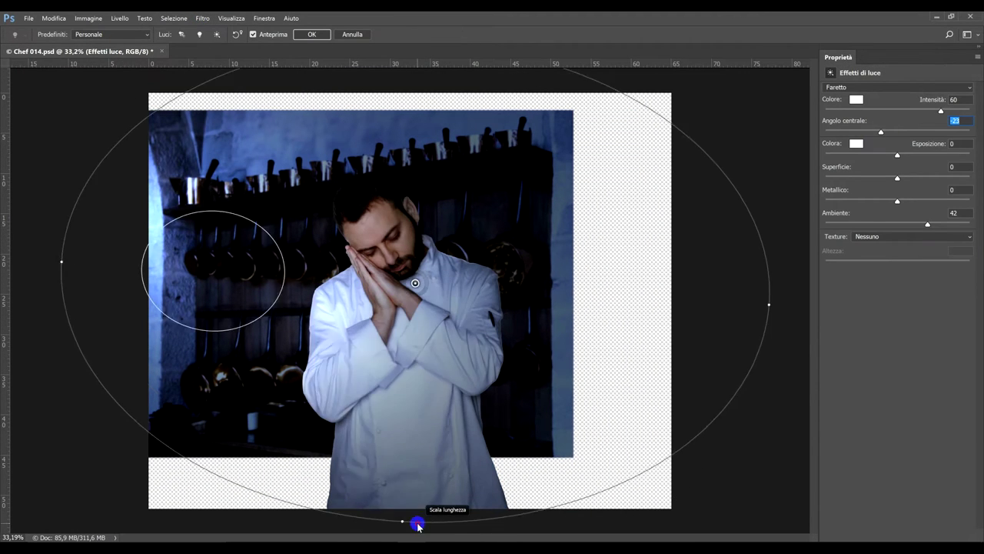
{"action": "left_click_drag", "start_coordinate": [417, 520], "coordinate": [405, 469]}
{"action": "left_click_drag", "start_coordinate": [418, 233], "coordinate": [422, 214]}
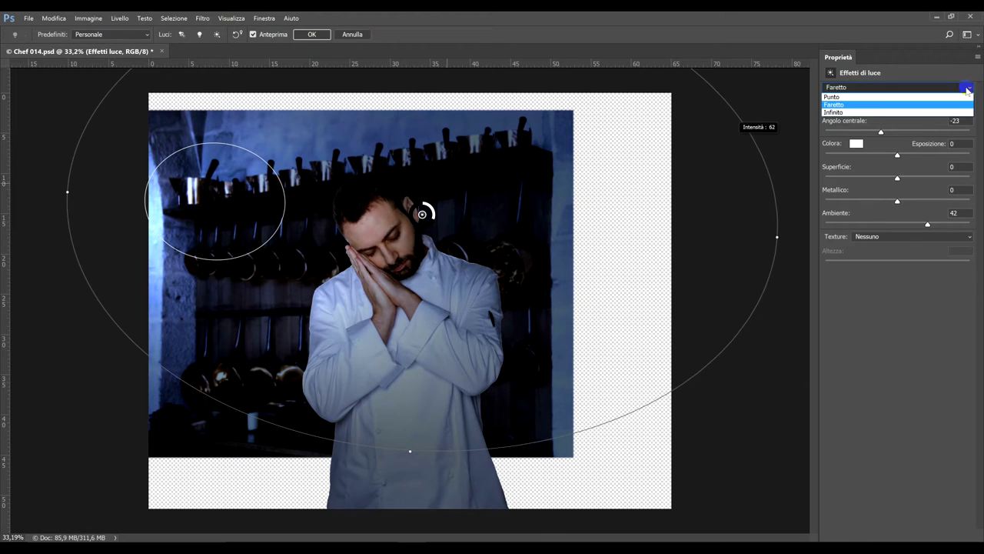
{"action": "left_click_drag", "start_coordinate": [68, 191], "coordinate": [29, 190]}
{"action": "left_click_drag", "start_coordinate": [881, 131], "coordinate": [888, 131]}
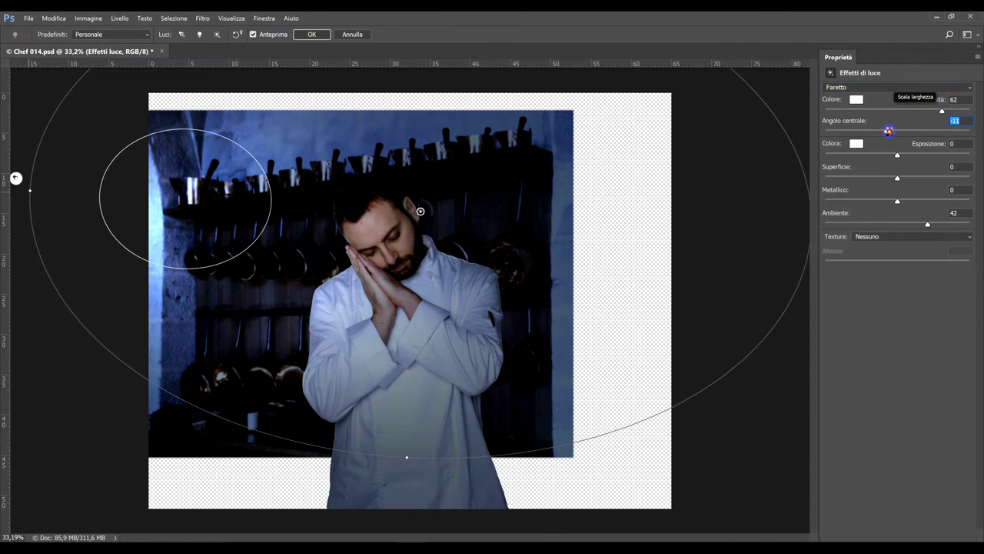
{"action": "key", "text": "Return"}
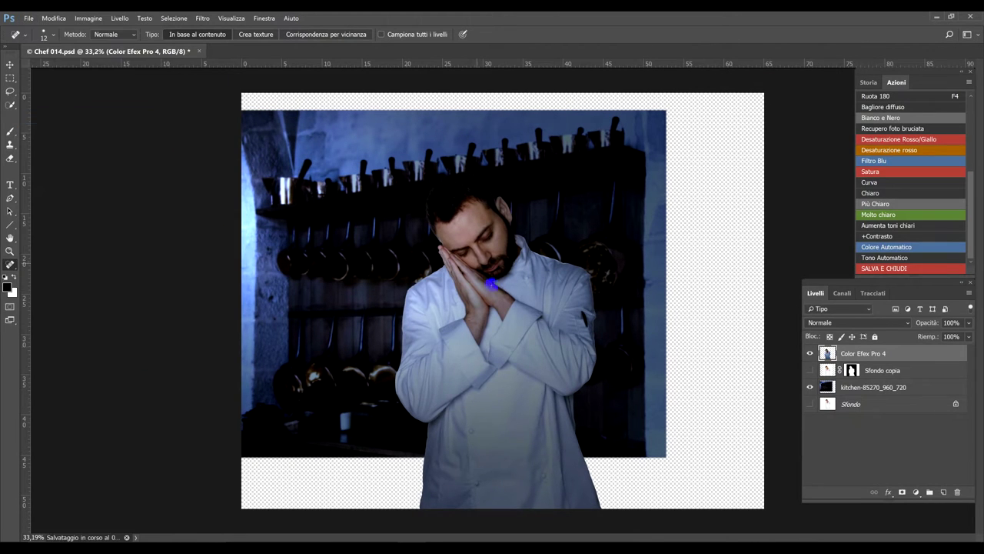
- Crop the canvas to the edges of the kitchen photo
{"action": "right_click", "coordinate": [10, 264]}
{"action": "left_click", "coordinate": [46, 247]}
{"action": "left_click_drag", "start_coordinate": [677, 444], "coordinate": [329, 161]}
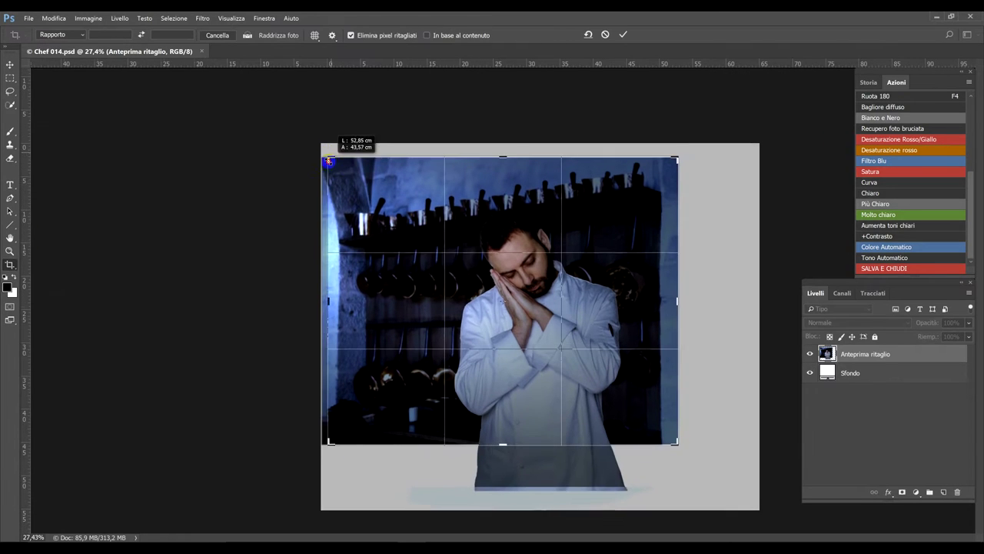
{"action": "key", "text": "Return"}
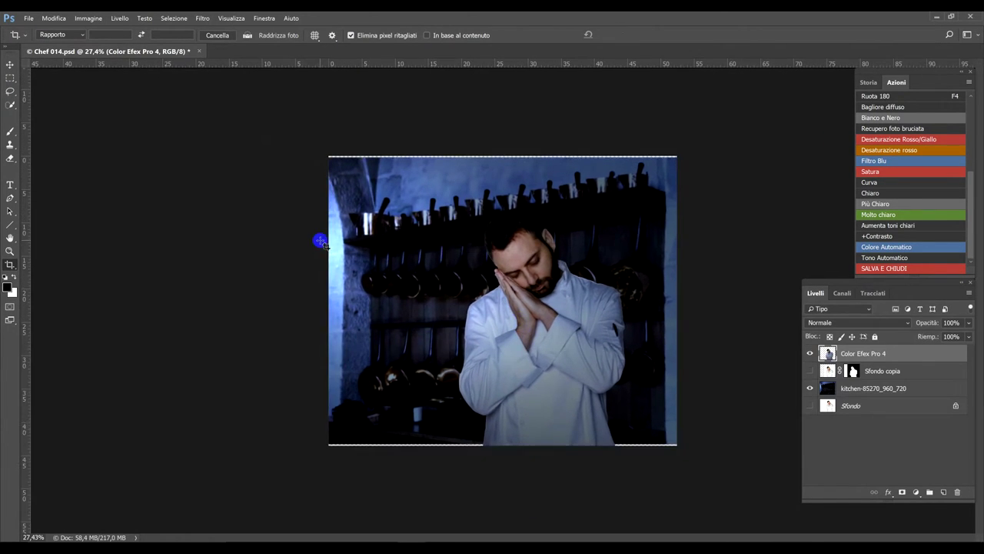
- Clone Stamp the chef's forehead and patch out the pen in his breast pocket
{"action": "scroll", "coordinate": [514, 235], "scroll_direction": "up", "scroll_amount": 5}
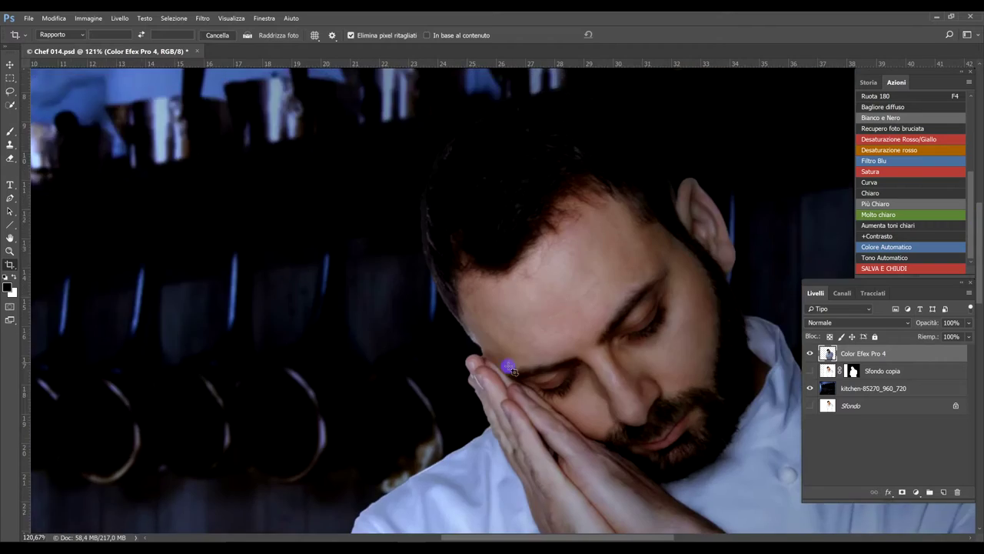
{"action": "scroll", "coordinate": [510, 369], "scroll_direction": "up", "scroll_amount": 3}
{"action": "key", "text": "s"}
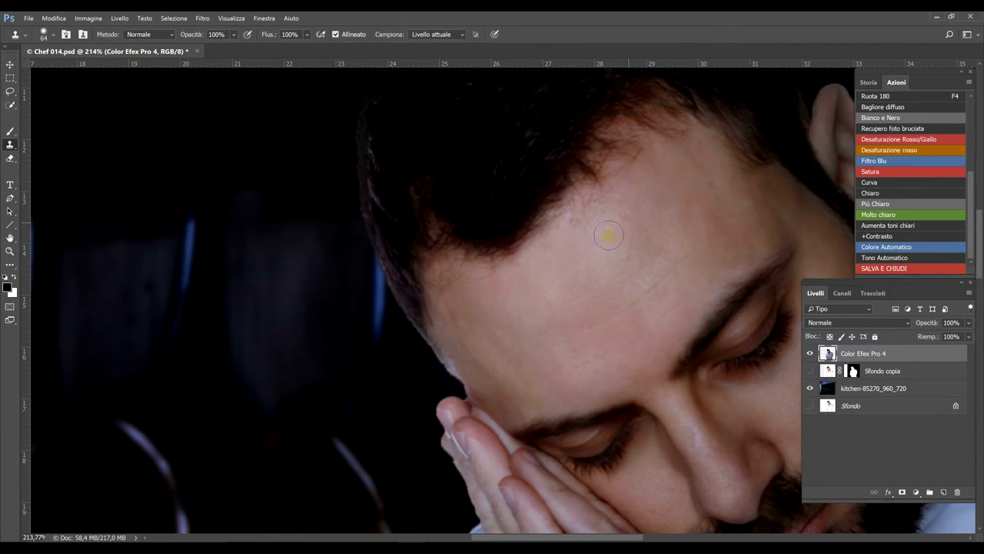
{"action": "scroll", "coordinate": [608, 235], "scroll_direction": "down", "scroll_amount": 3}
{"action": "scroll", "coordinate": [310, 211], "scroll_direction": "up", "scroll_amount": 2}
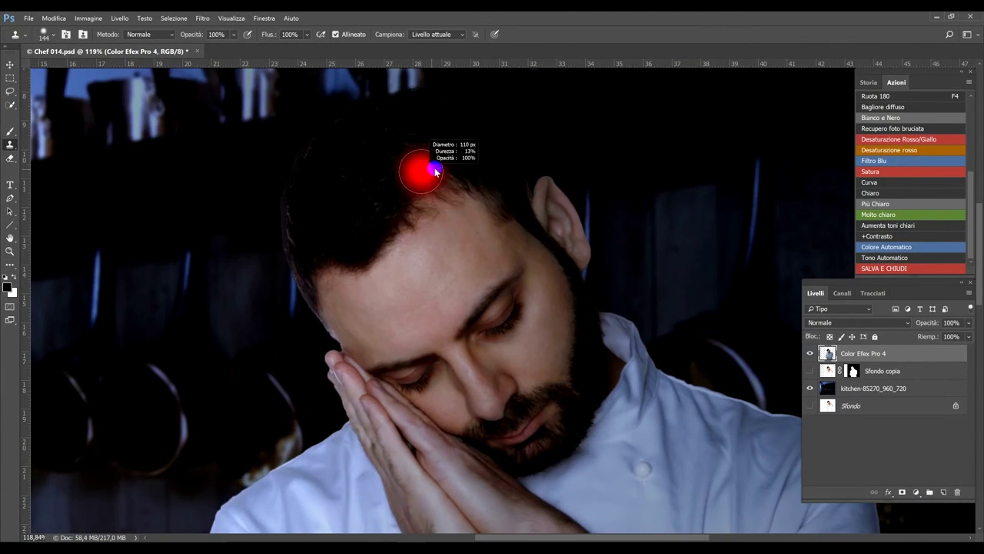
{"action": "scroll", "coordinate": [473, 185], "scroll_direction": "down", "scroll_amount": 2}
{"action": "scroll", "coordinate": [457, 198], "scroll_direction": "up", "scroll_amount": 2}
{"action": "scroll", "coordinate": [457, 197], "scroll_direction": "down", "scroll_amount": 2}
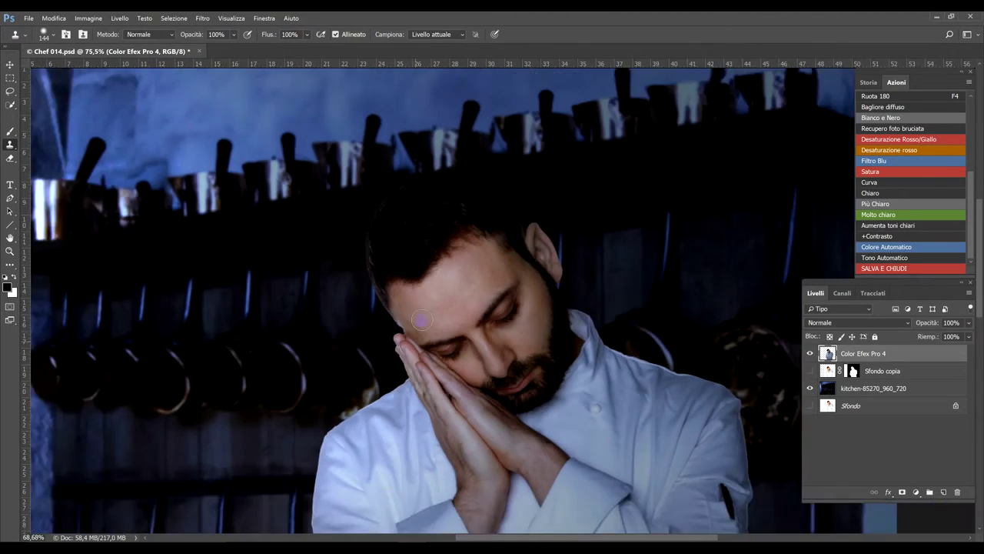
{"action": "scroll", "coordinate": [456, 198], "scroll_direction": "up", "scroll_amount": 1}
{"action": "scroll", "coordinate": [631, 231], "scroll_direction": "up", "scroll_amount": 3}
{"action": "scroll", "coordinate": [630, 231], "scroll_direction": "up", "scroll_amount": 2}
{"action": "key", "text": "j"}
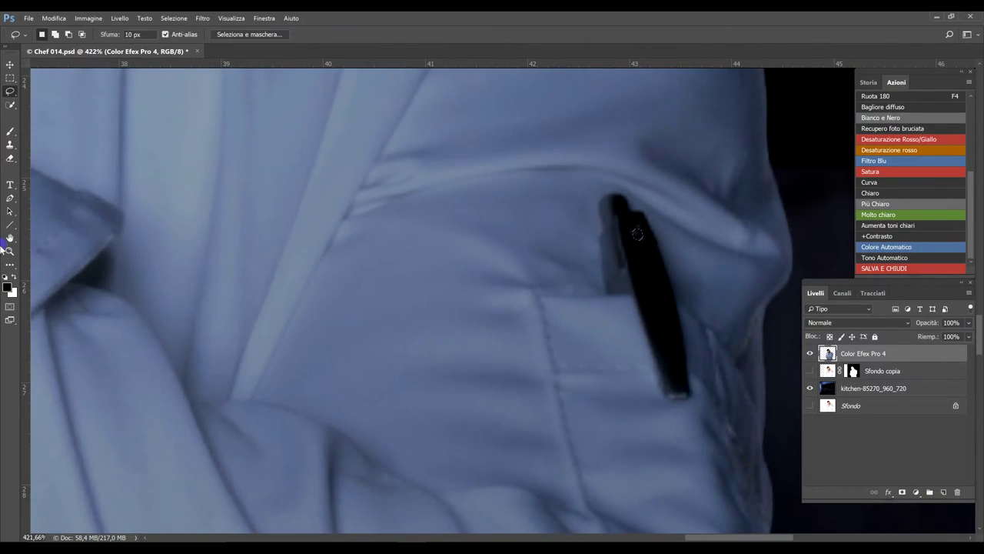
{"action": "scroll", "coordinate": [632, 234], "scroll_direction": "down", "scroll_amount": 1}
{"action": "scroll", "coordinate": [634, 262], "scroll_direction": "down", "scroll_amount": 5}
- Duplicate the Color Efex Pro 4 layer and enable Bagliore interno on the copy
{"action": "right_click", "coordinate": [857, 353]}
{"action": "mouse_move", "coordinate": [861, 353]}
{"action": "left_mouse_down"}
{"action": "mouse_move", "coordinate": [939, 511]}
{"action": "mouse_move", "coordinate": [943, 492]}
{"action": "left_mouse_up"}
{"action": "double_click", "coordinate": [923, 353]}
{"action": "left_click_drag", "start_coordinate": [485, 125], "coordinate": [619, 128]}
{"action": "left_click", "coordinate": [656, 242]}
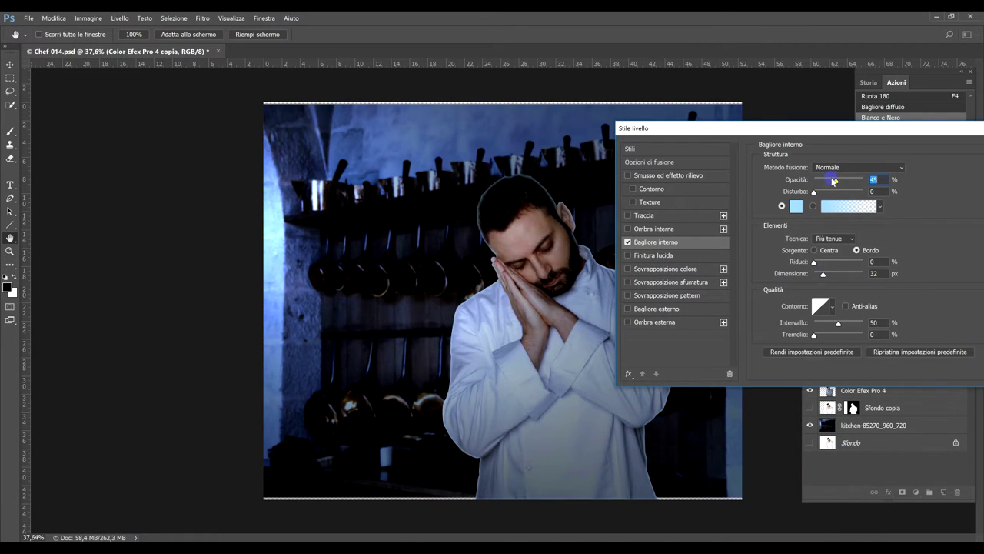
- Set the copy's inner glow to 8% opacity, 15% choke and 79 px, and confirm it
{"action": "left_click_drag", "start_coordinate": [845, 182], "coordinate": [819, 182]}
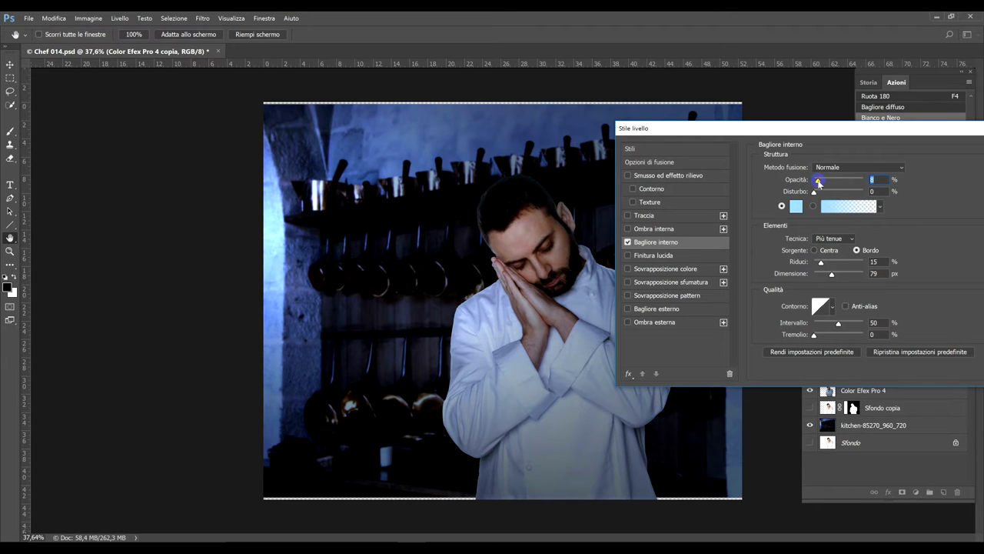
{"action": "left_click_drag", "start_coordinate": [931, 128], "coordinate": [296, 158]}
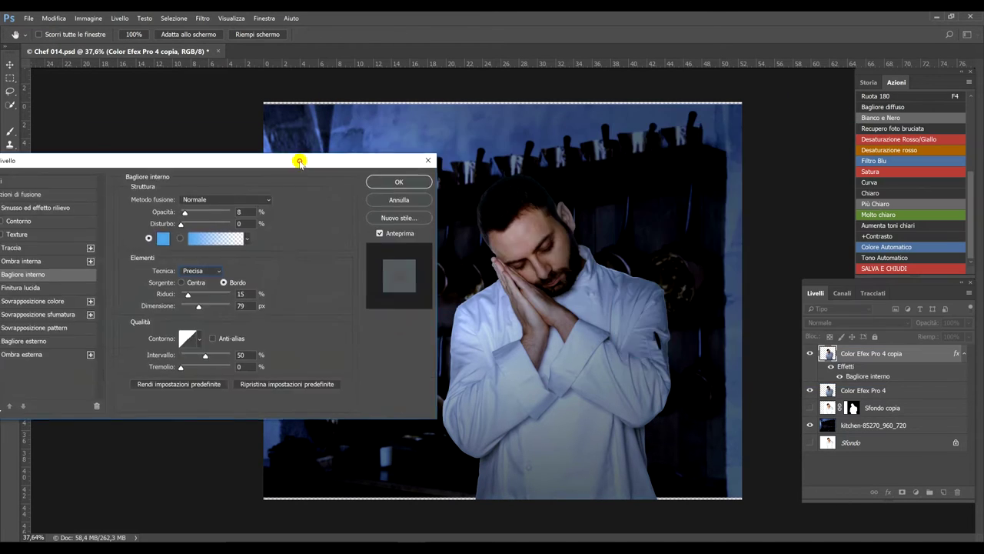
{"action": "left_click", "coordinate": [396, 183]}
{"action": "right_click", "coordinate": [861, 354]}
{"action": "key", "text": "Escape"}
- Delete the original Color Efex Pro 4 layer, leaving only its glowing copy
{"action": "key", "text": "e"}
{"action": "right_click", "coordinate": [536, 202]}
{"action": "key", "text": "Escape"}
{"action": "right_click", "coordinate": [861, 370]}
{"action": "left_click", "coordinate": [769, 244]}
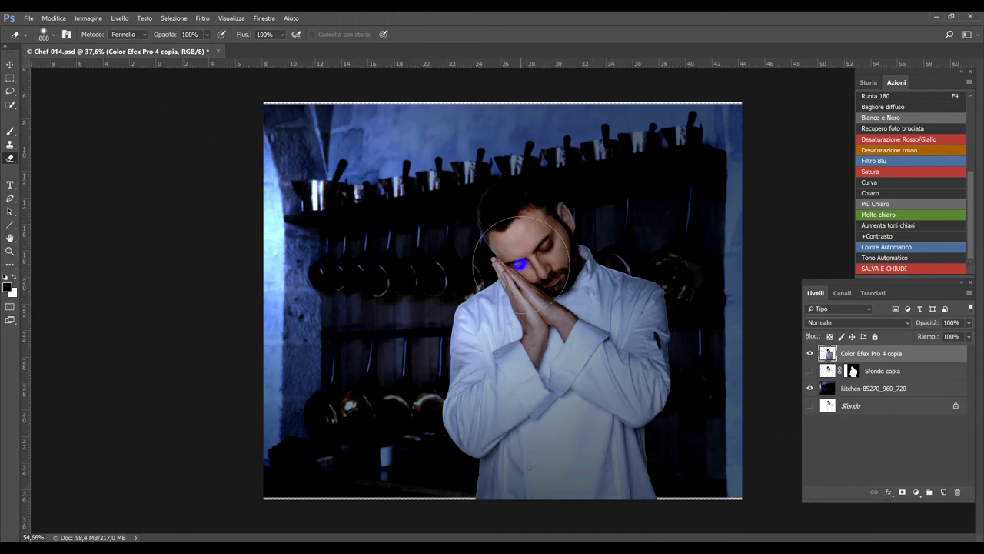
- Set the Eraser to 23 px and clean up the chef's collar edges
{"action": "scroll", "coordinate": [512, 259], "scroll_direction": "up", "scroll_amount": 5}
{"action": "right_click", "coordinate": [445, 231]}
{"action": "type", "text": "23"}
{"action": "key", "text": "Return"}
{"action": "scroll", "coordinate": [403, 252], "scroll_direction": "down", "scroll_amount": 5}
{"action": "scroll", "coordinate": [534, 129], "scroll_direction": "up", "scroll_amount": 5}
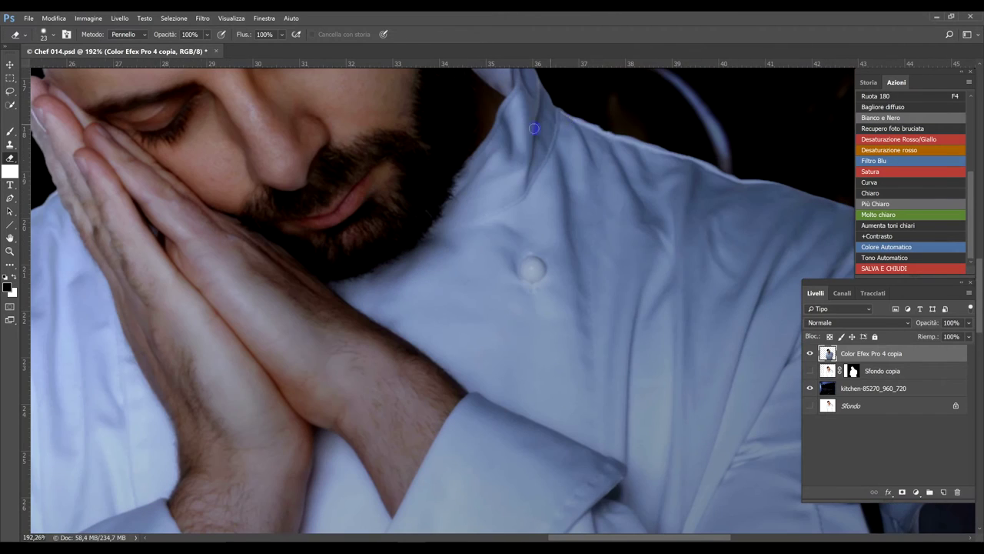
{"action": "scroll", "coordinate": [669, 148], "scroll_direction": "down", "scroll_amount": 4}
{"action": "scroll", "coordinate": [479, 401], "scroll_direction": "down", "scroll_amount": 1}
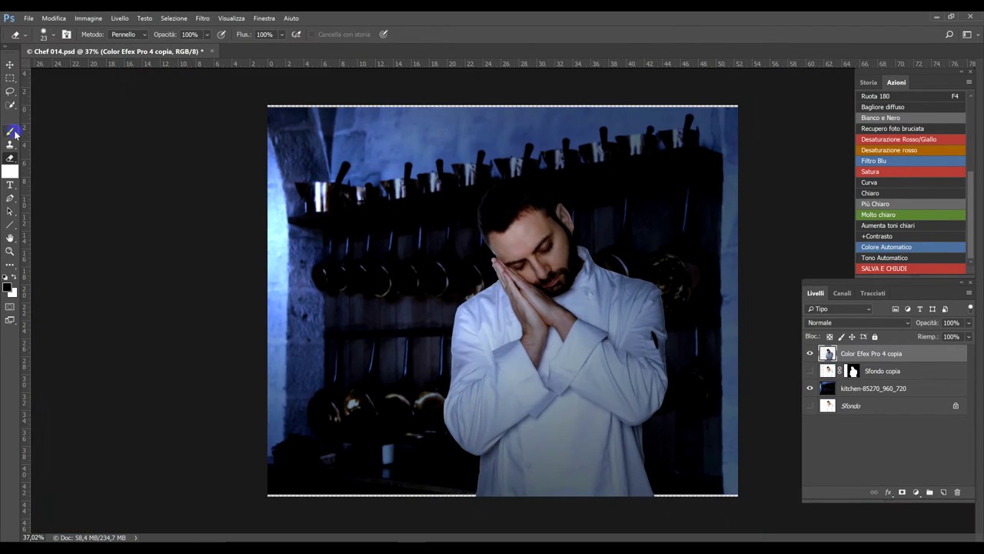
{"action": "left_click", "coordinate": [15, 133]}
{"action": "left_click", "coordinate": [46, 34]}
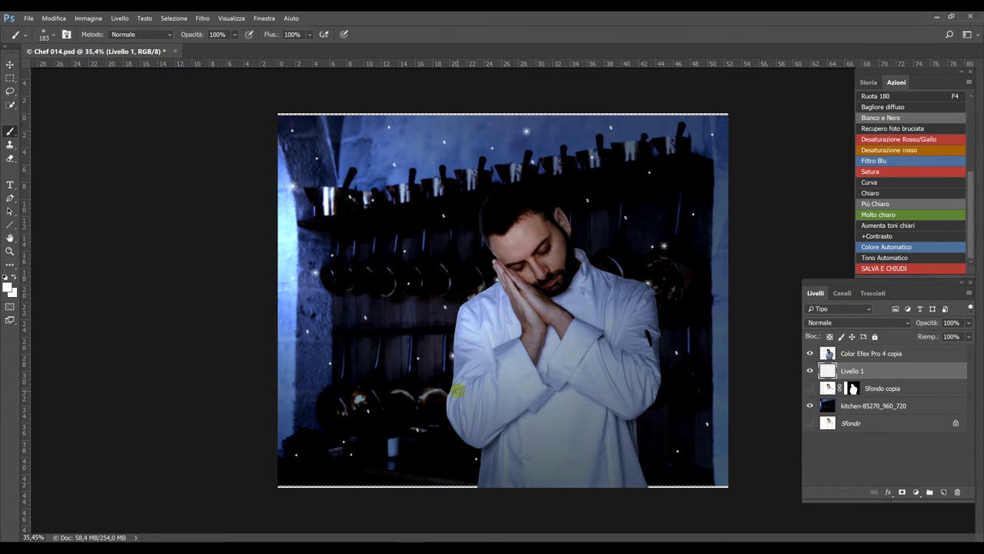
- Pick sparkle and large star-flare brushes to scatter white sparkles on Livello 1
{"action": "left_click", "coordinate": [37, 40]}
{"action": "double_click", "coordinate": [103, 218]}
{"action": "left_click", "coordinate": [43, 36]}
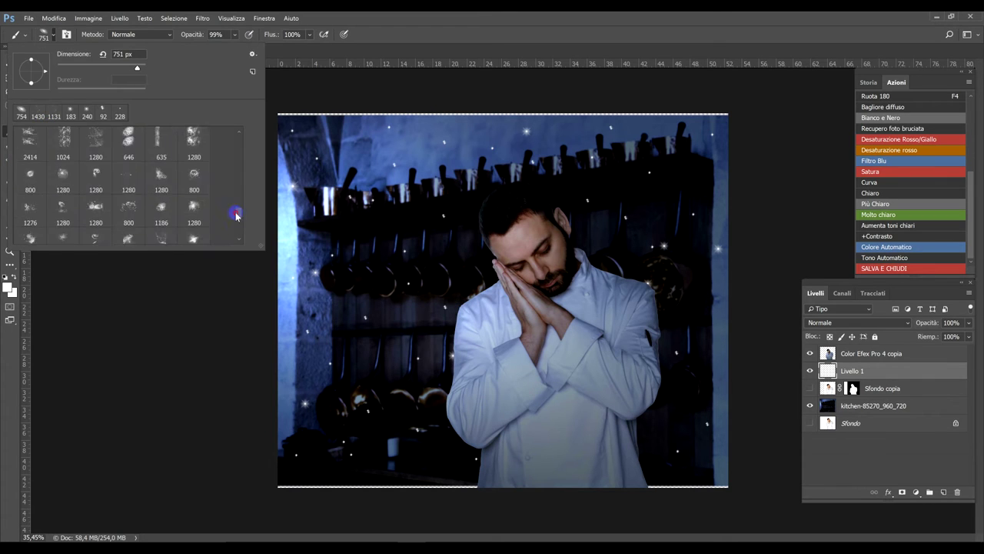
- Give Livello 1 a Luce soffusa outer glow: 18% opacity, 9% spread, 55% range
{"action": "key", "text": "Escape"}
{"action": "key", "text": "h"}
{"action": "right_click", "coordinate": [852, 371]}
{"action": "left_click", "coordinate": [806, 181]}
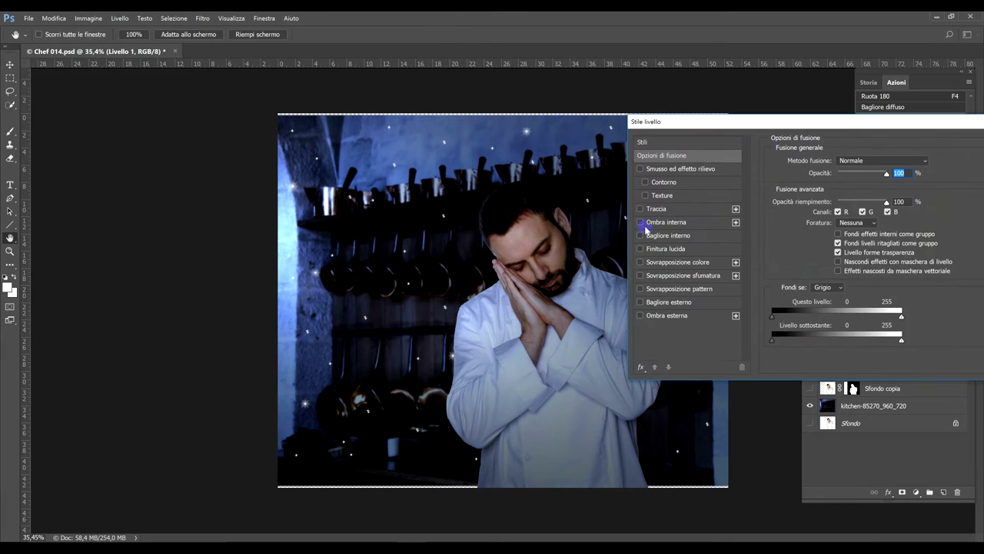
{"action": "left_click", "coordinate": [669, 301]}
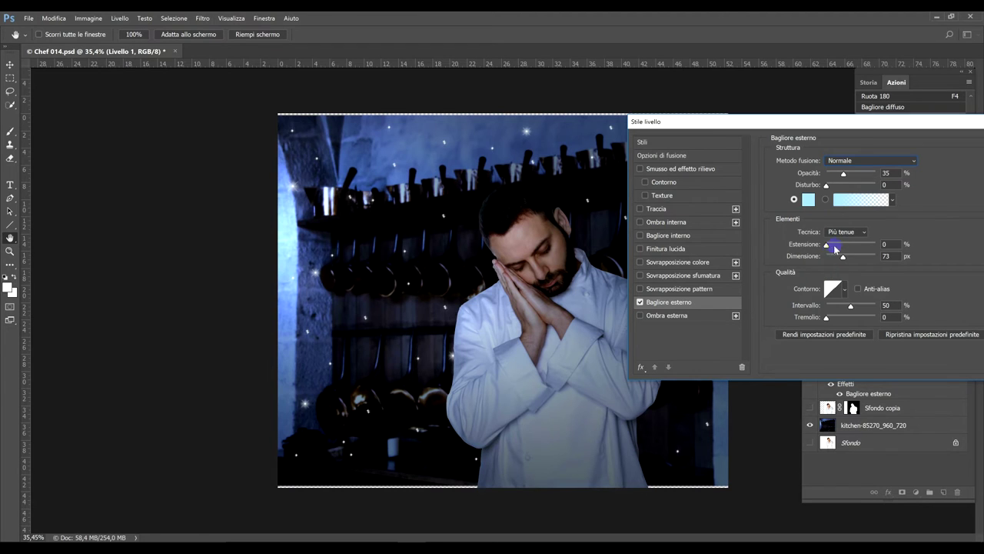
{"action": "left_click_drag", "start_coordinate": [835, 248], "coordinate": [831, 245]}
{"action": "left_click_drag", "start_coordinate": [851, 306], "coordinate": [852, 306]}
{"action": "left_click_drag", "start_coordinate": [843, 174], "coordinate": [836, 175]}
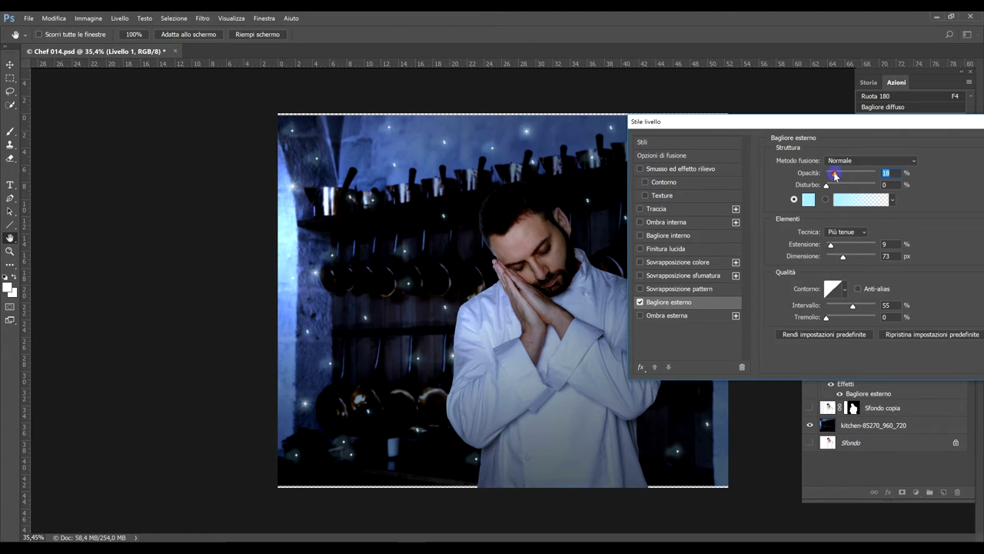
{"action": "left_click", "coordinate": [859, 161]}
{"action": "left_click", "coordinate": [861, 286]}
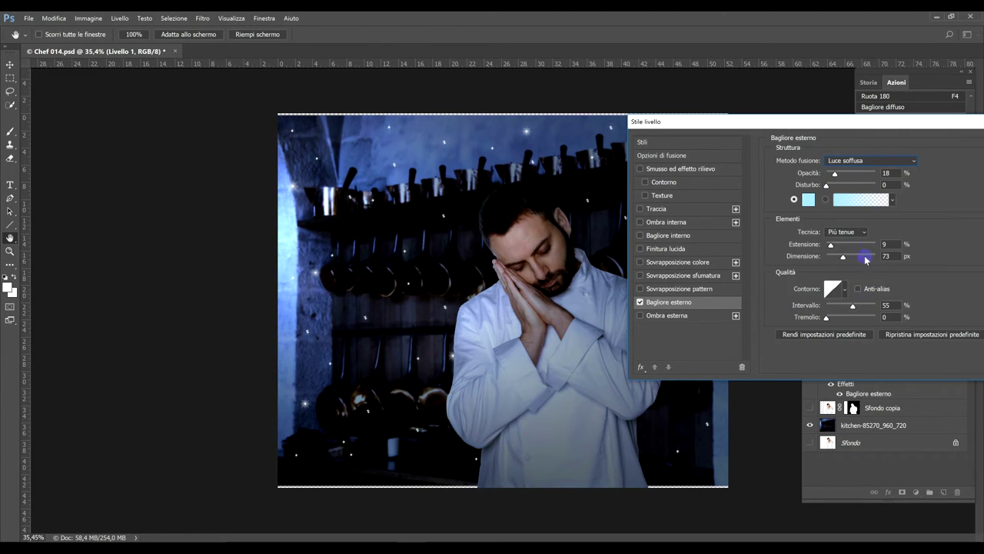
{"action": "key", "text": "Return"}
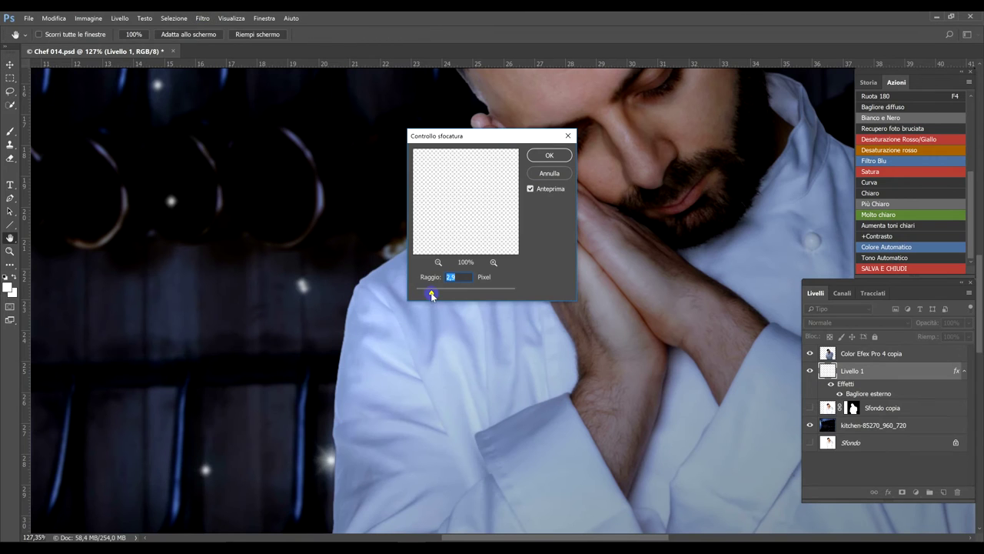
- Select the kitchen background layer and fit the whole image in the window
{"action": "key", "text": "Escape"}
{"action": "left_click", "coordinate": [854, 425]}
{"action": "key", "text": "v"}
{"action": "key", "text": "ctrl+0"}
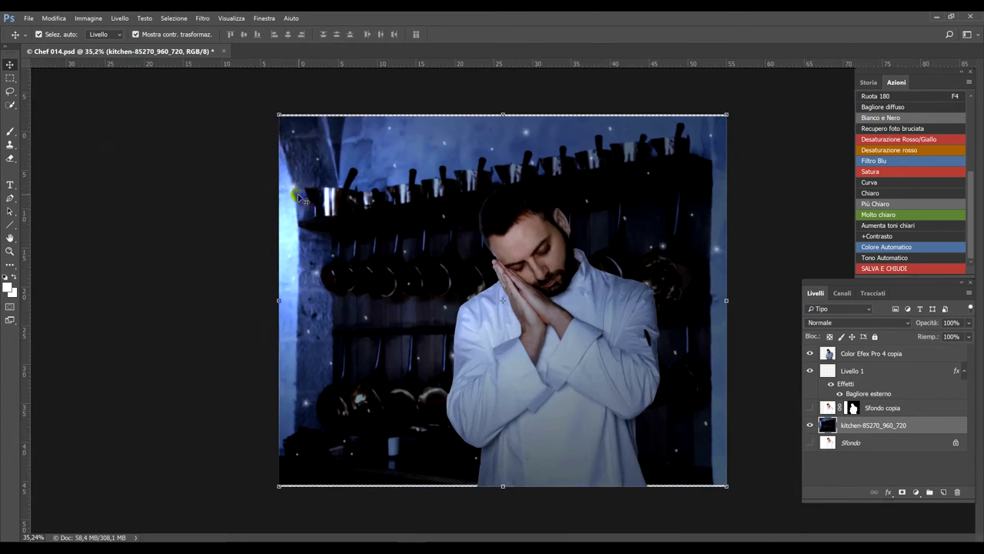
- Apply a Scostamento inclinazione blur of about 19 px with the sharp band over the chef
{"action": "left_click", "coordinate": [202, 18]}
{"action": "left_click", "coordinate": [377, 180]}
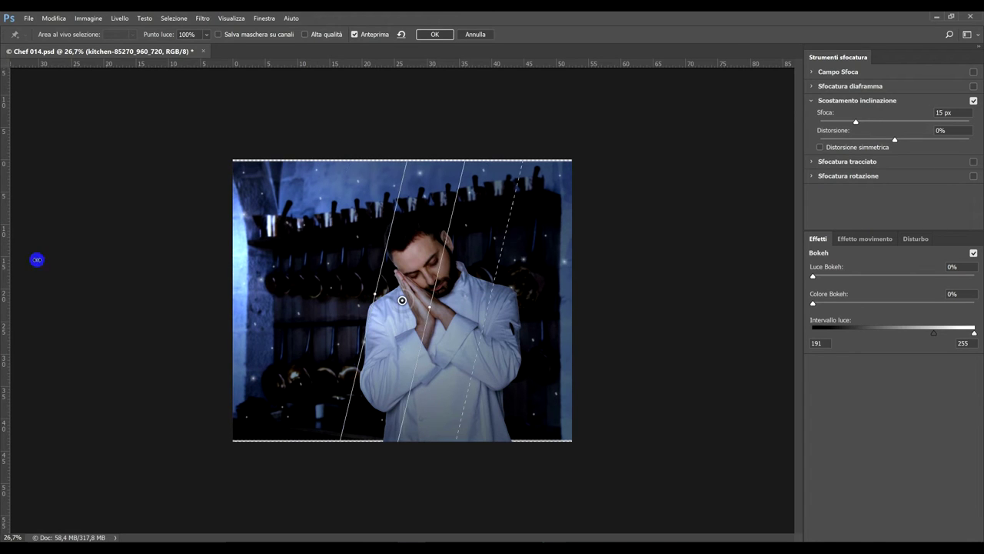
{"action": "left_click_drag", "start_coordinate": [281, 269], "coordinate": [77, 209]}
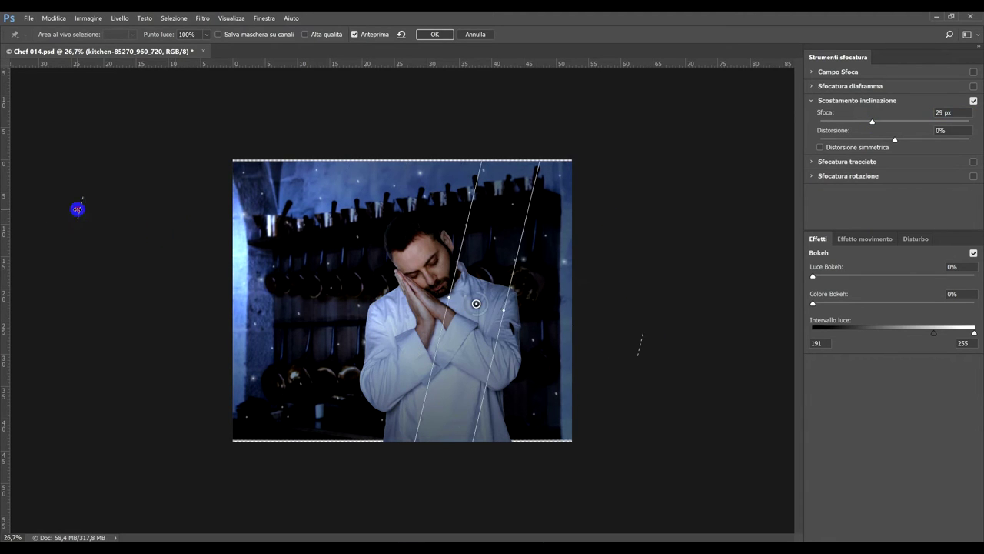
{"action": "left_click_drag", "start_coordinate": [477, 306], "coordinate": [502, 306]}
{"action": "left_click_drag", "start_coordinate": [851, 121], "coordinate": [856, 123]}
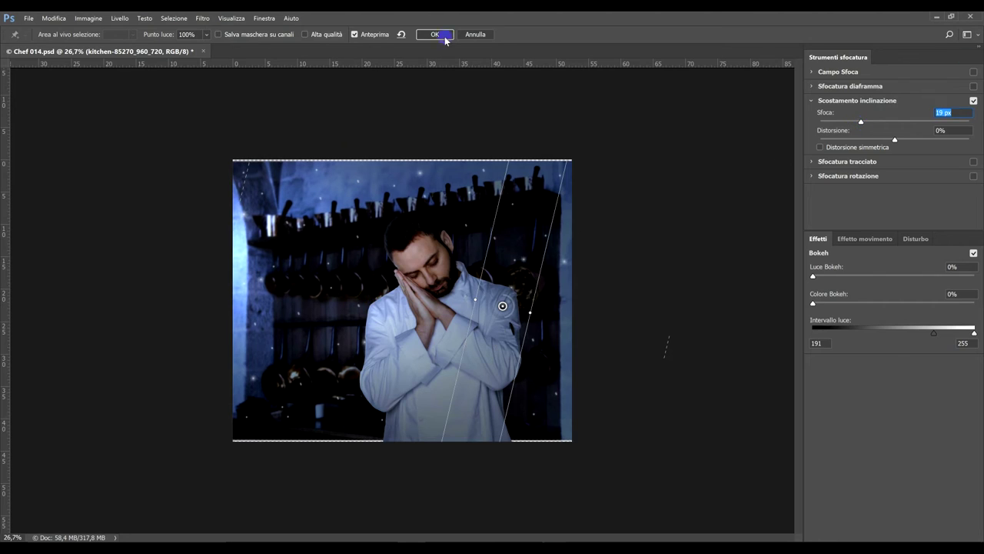
{"action": "left_click", "coordinate": [444, 36]}
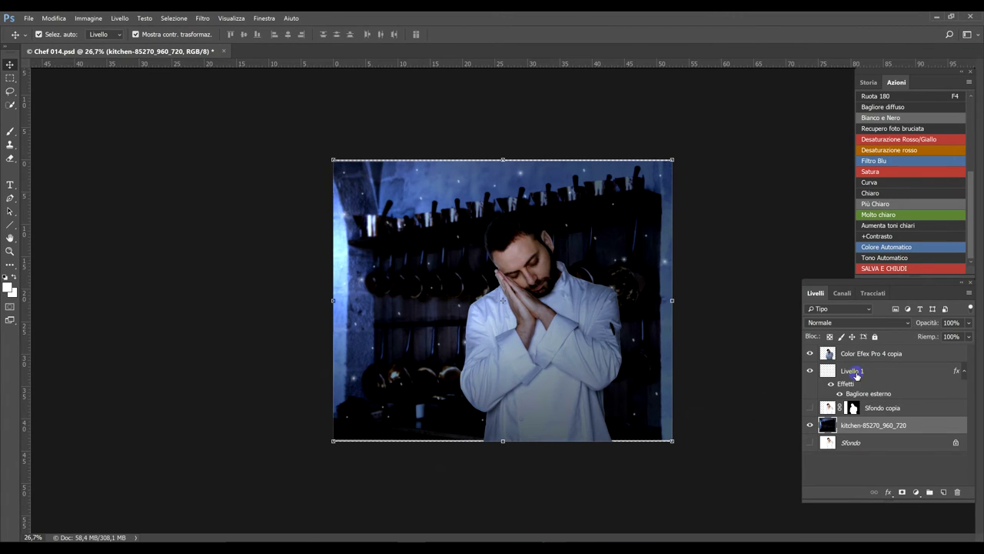
{"action": "left_click", "coordinate": [884, 371]}
- Create Livello 2 above Color Efex Pro 4 copia and paint sparkles with a 318 px brush
{"action": "key", "text": "b"}
{"action": "scroll", "coordinate": [236, 209], "scroll_direction": "down", "scroll_amount": 1}
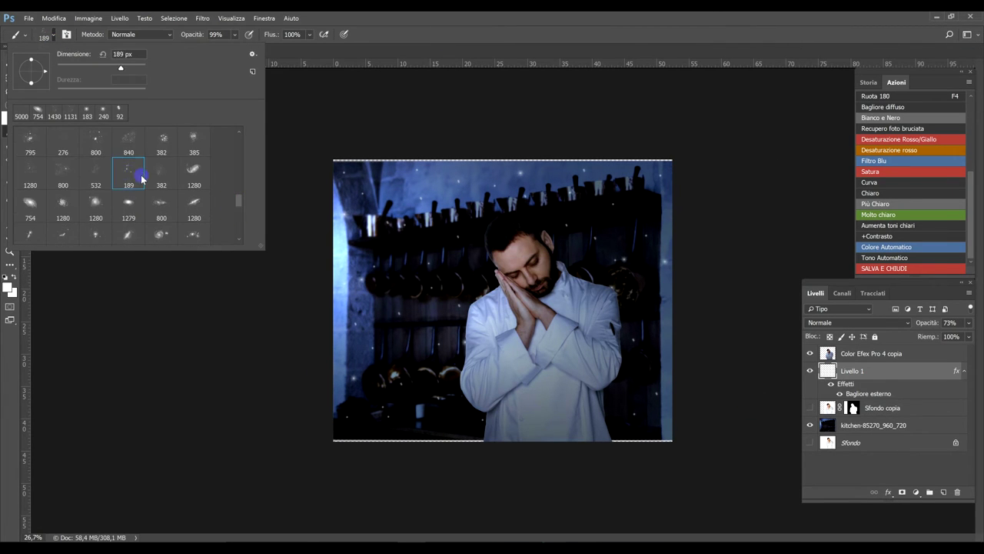
{"action": "key", "text": "Escape"}
{"action": "left_click", "coordinate": [943, 493]}
{"action": "right_click", "coordinate": [443, 293]}
{"action": "key", "text": "Escape"}
{"action": "right_click", "coordinate": [427, 304]}
{"action": "key", "text": "Return"}
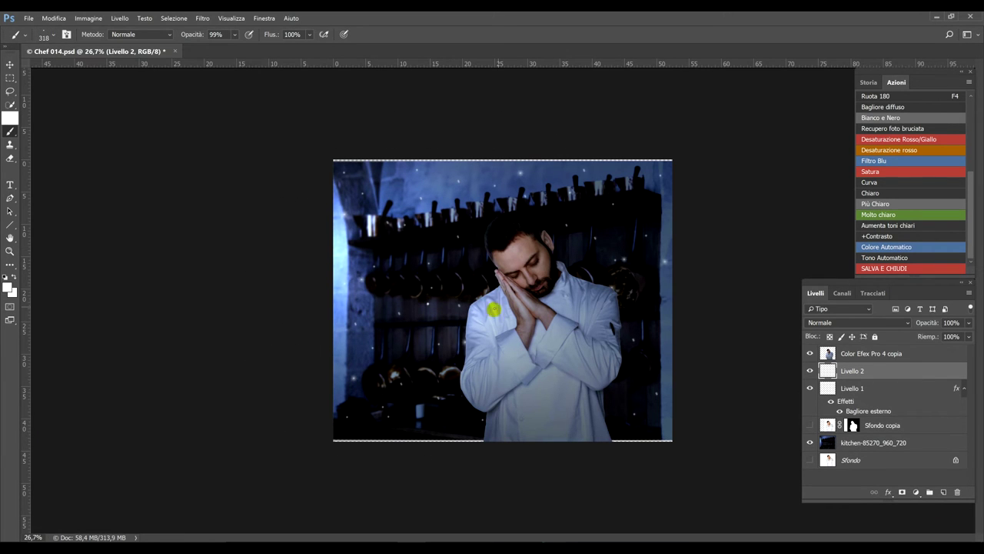
{"action": "key", "text": "ctrl+bracketright"}
{"action": "right_click", "coordinate": [546, 274]}
{"action": "double_click", "coordinate": [83, 165]}
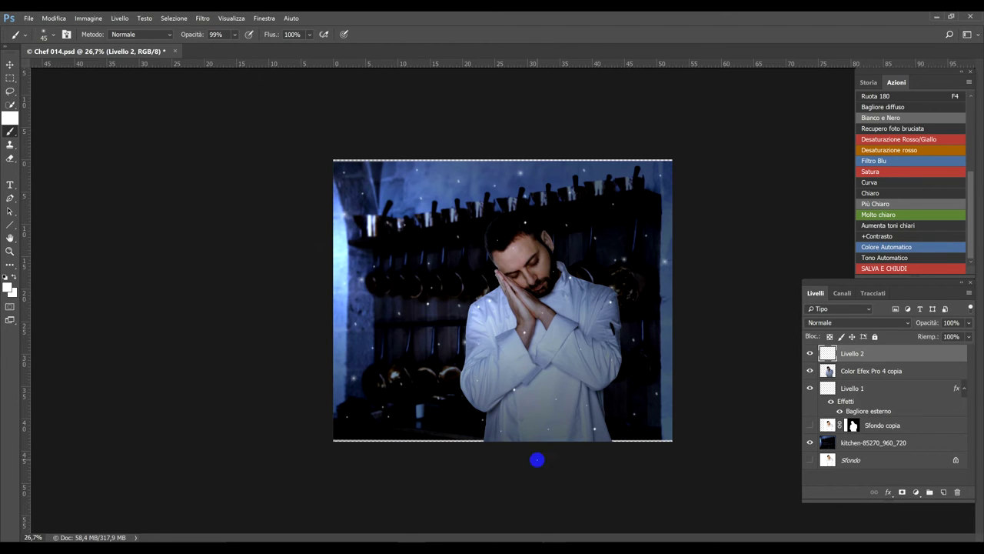
- Open Livello 2's layer options and apply a Gaussian blur to its sparkles
{"action": "scroll", "coordinate": [536, 459], "scroll_direction": "up", "scroll_amount": 3}
{"action": "right_click", "coordinate": [841, 392]}
{"action": "right_click", "coordinate": [846, 352]}
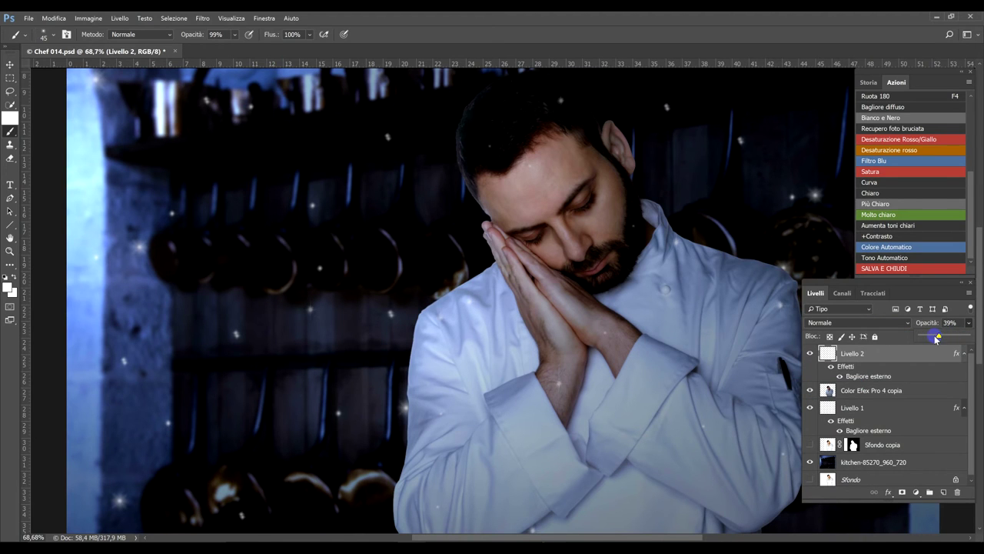
{"action": "left_click", "coordinate": [202, 17]}
{"action": "left_click", "coordinate": [231, 30]}
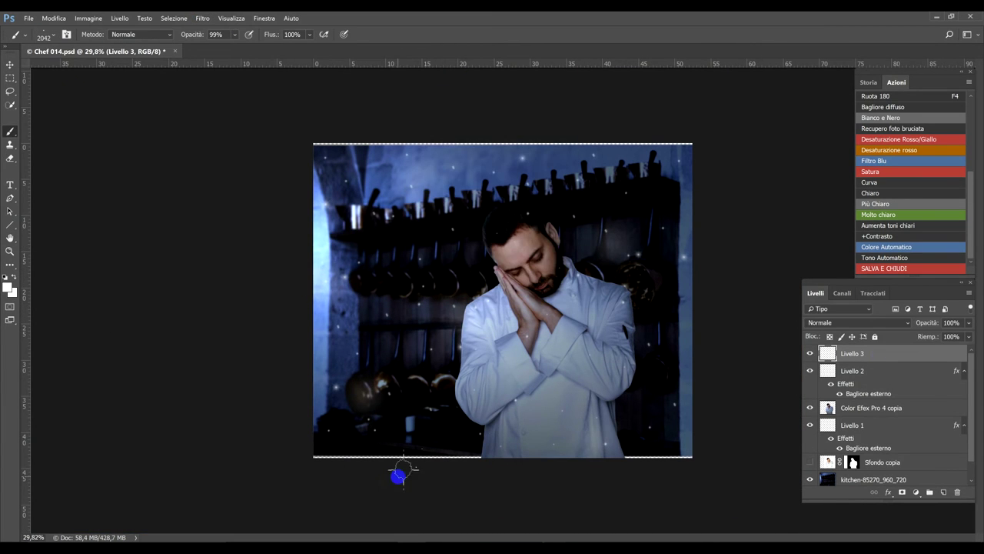
- Move Livello 4 below Livello 1 and give it a yellow Outer Glow in Normale blend mode
{"action": "left_click_drag", "start_coordinate": [884, 464], "coordinate": [884, 466]}
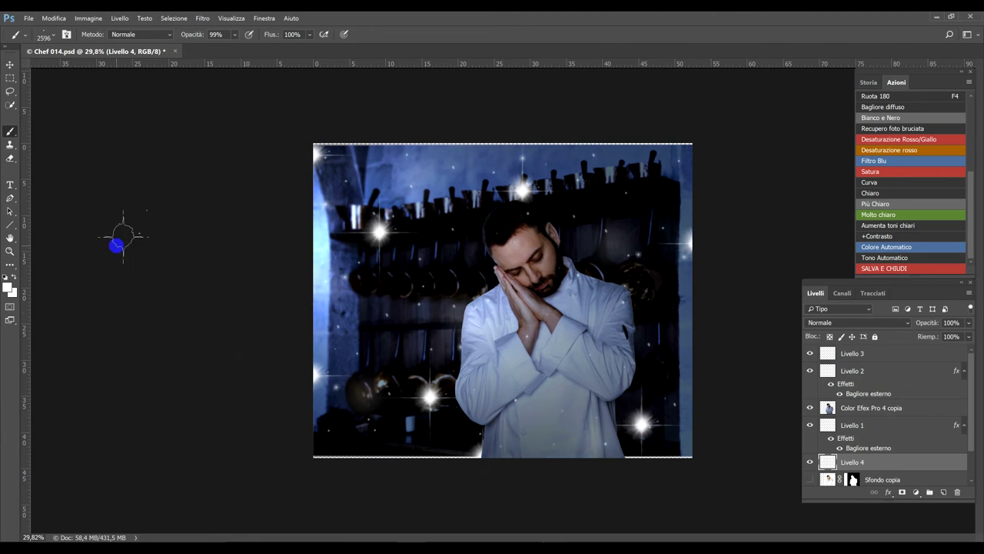
{"action": "right_click", "coordinate": [884, 462]}
{"action": "left_click", "coordinate": [888, 292]}
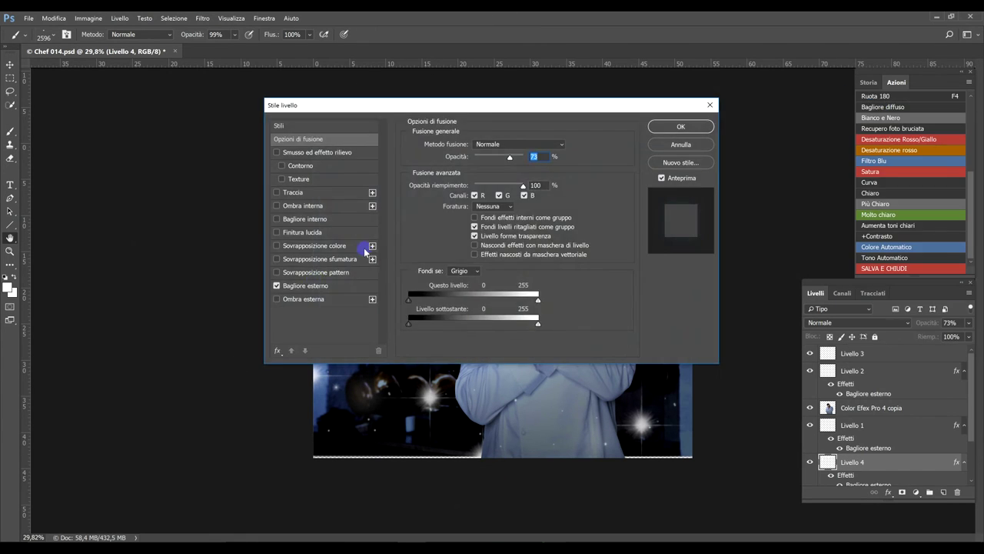
{"action": "left_click", "coordinate": [830, 136]}
{"action": "left_click", "coordinate": [831, 149]}
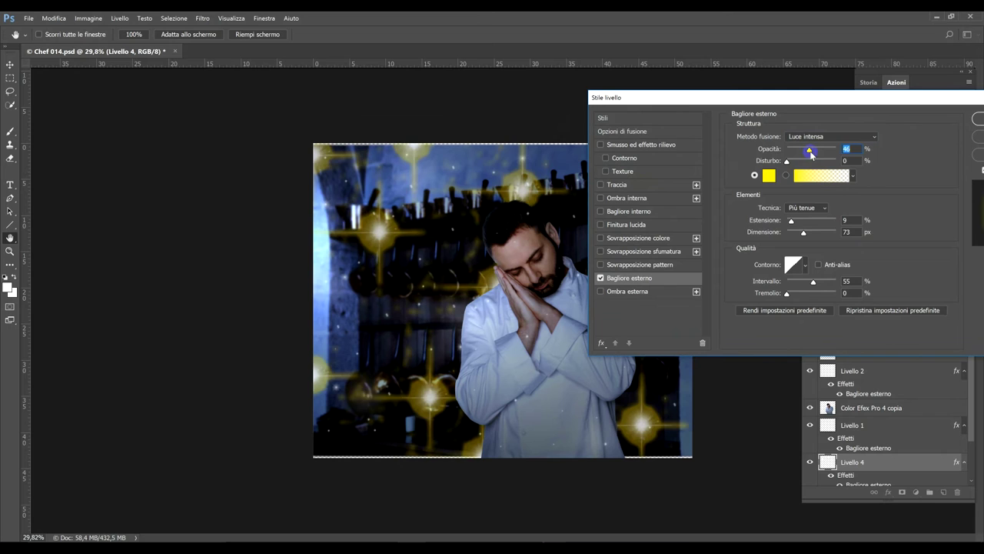
{"action": "left_click", "coordinate": [806, 264]}
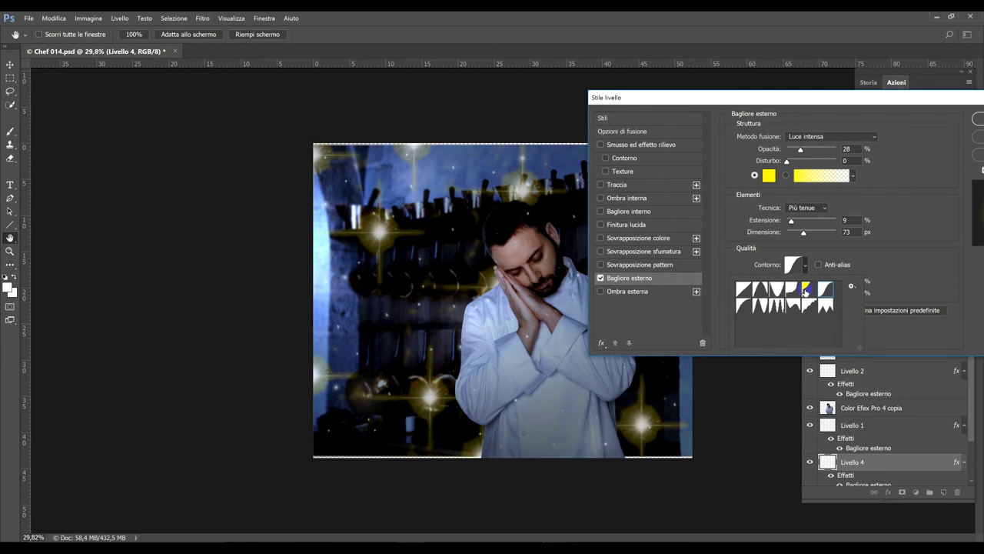
{"action": "left_click", "coordinate": [831, 136]}
{"action": "left_click", "coordinate": [810, 142]}
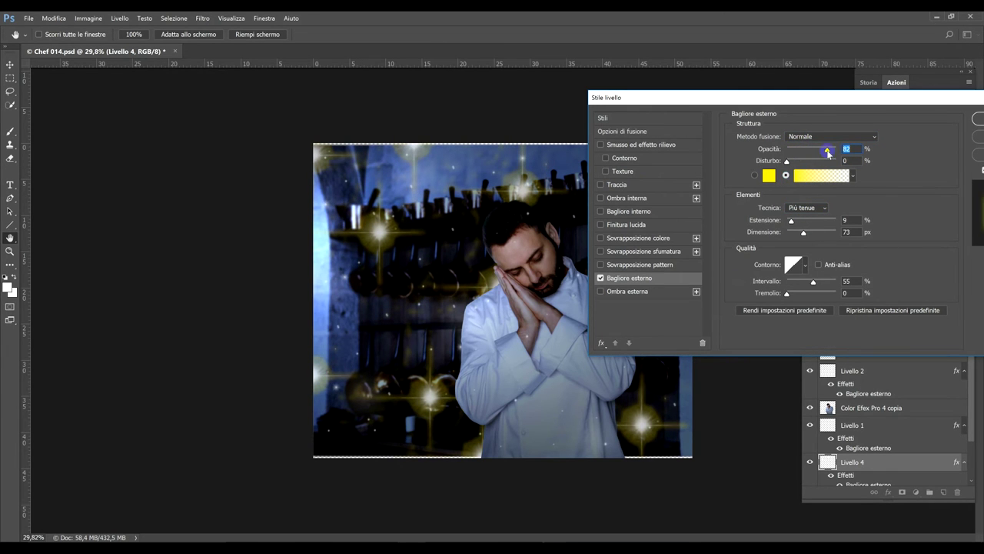
{"action": "key", "text": "Return"}
- Gaussian-blur the star flares at about radius 4 and fade the layer to 5% opacity
{"action": "left_click", "coordinate": [202, 17]}
{"action": "left_click", "coordinate": [392, 223]}
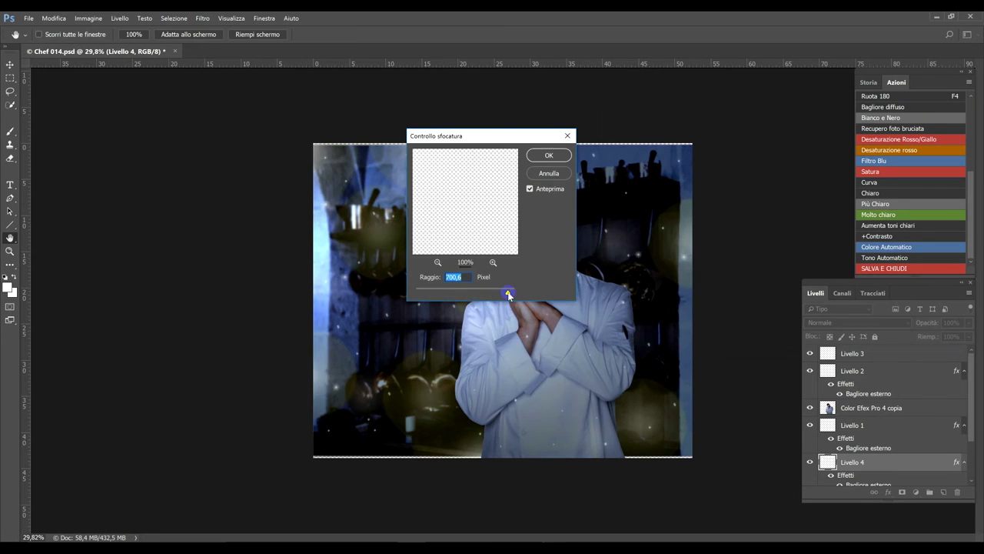
{"action": "left_click_drag", "start_coordinate": [509, 294], "coordinate": [438, 295]}
{"action": "left_click_drag", "start_coordinate": [462, 135], "coordinate": [754, 75]}
{"action": "mouse_move", "coordinate": [754, 233]}
{"action": "left_mouse_down"}
{"action": "mouse_move", "coordinate": [802, 231]}
{"action": "mouse_move", "coordinate": [714, 231]}
{"action": "left_mouse_up"}
{"action": "key", "text": "Return"}
{"action": "left_click_drag", "start_coordinate": [968, 322], "coordinate": [926, 336]}
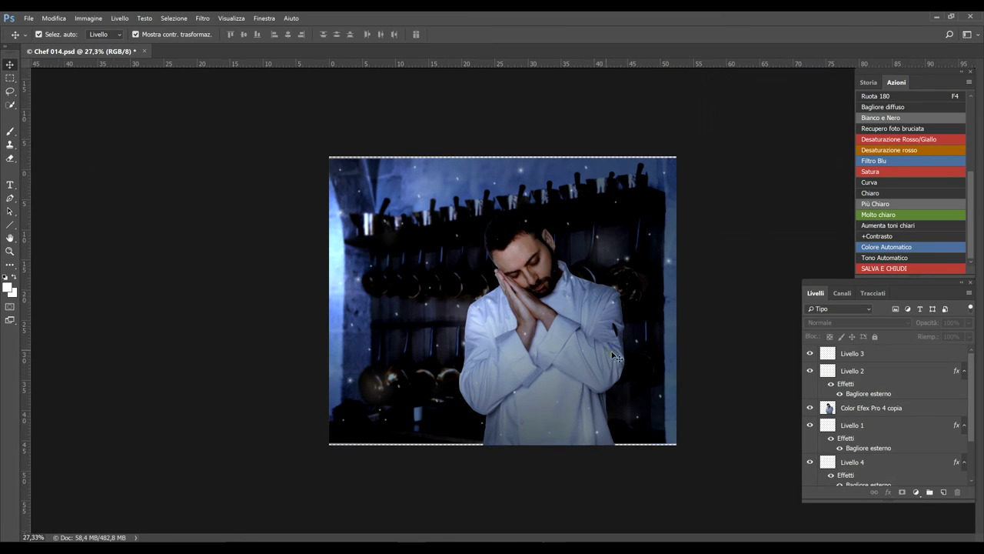
- Merge the visible layers above Livello 3 into a new layer and send it to Color Efex Pro 4
{"action": "left_click", "coordinate": [17, 265]}
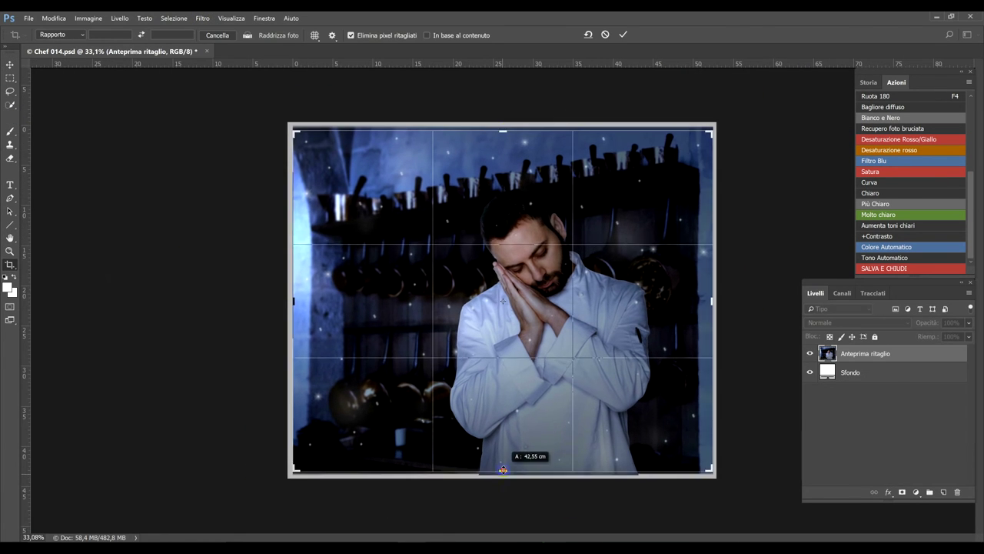
{"action": "left_click", "coordinate": [881, 353]}
{"action": "key", "text": "ctrl+shift+alt+e"}
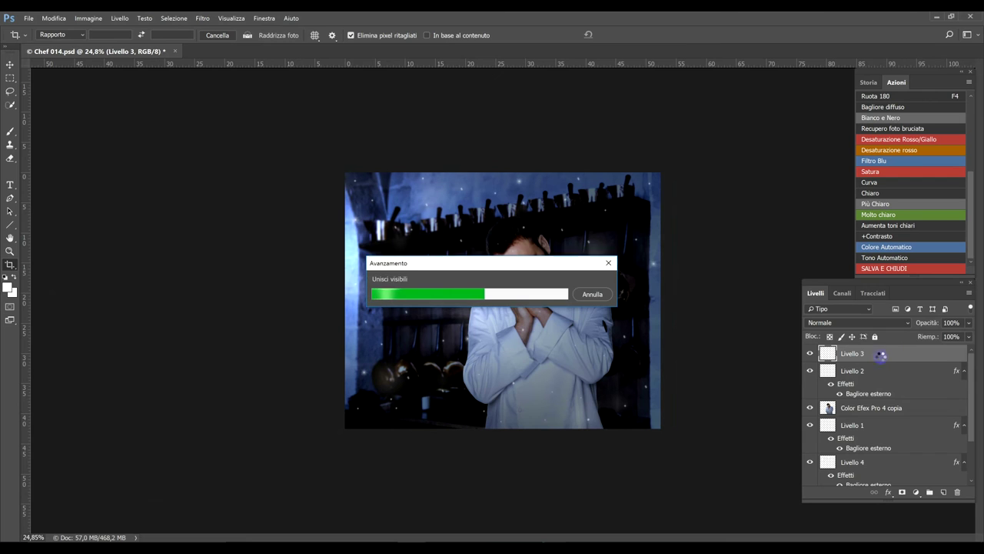
{"action": "left_click", "coordinate": [202, 18]}
{"action": "left_click", "coordinate": [366, 229]}
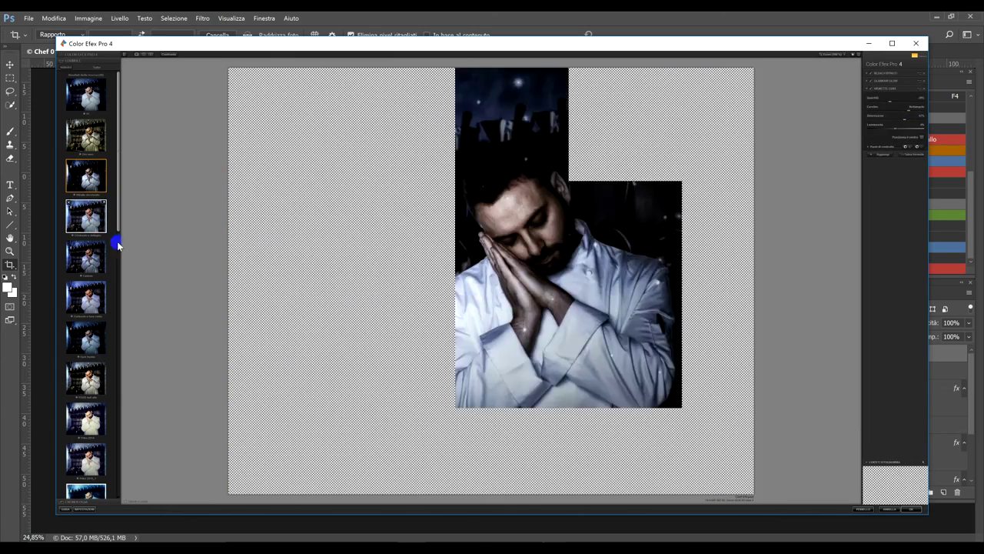
- Apply the Cartoon recipe and bend the Levels & Curves curve upward to brighten the chef image
{"action": "left_click", "coordinate": [86, 256]}
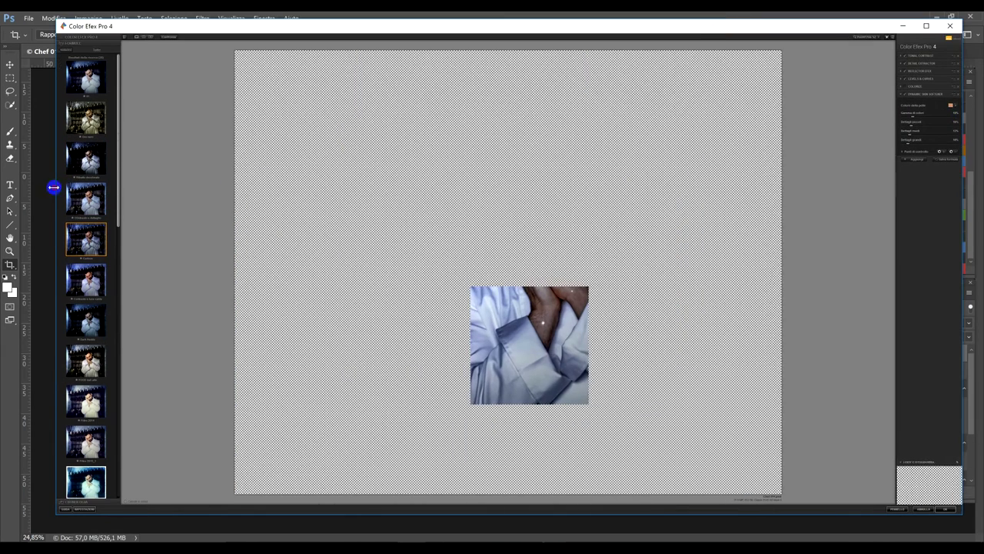
{"action": "left_click_drag", "start_coordinate": [54, 187], "coordinate": [16, 187]}
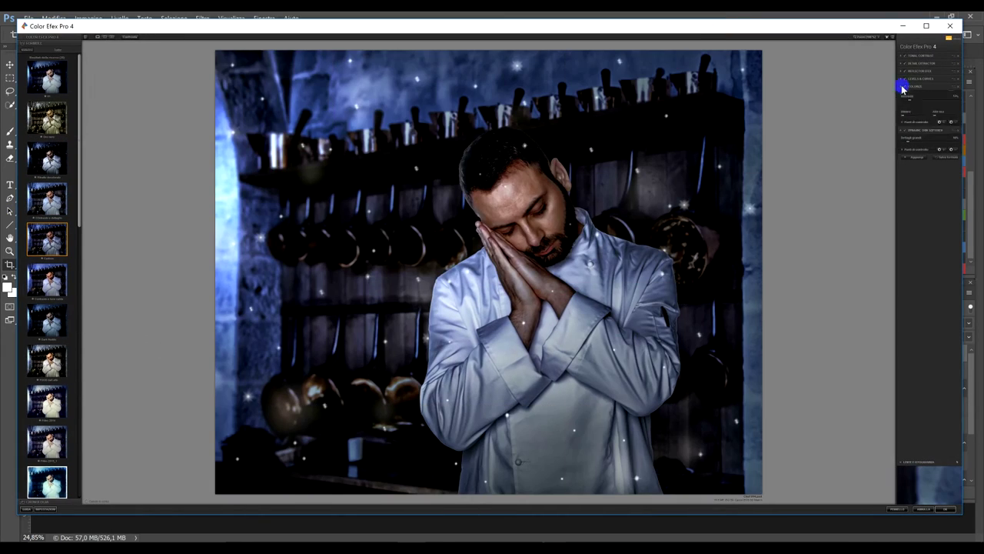
{"action": "left_click", "coordinate": [911, 87]}
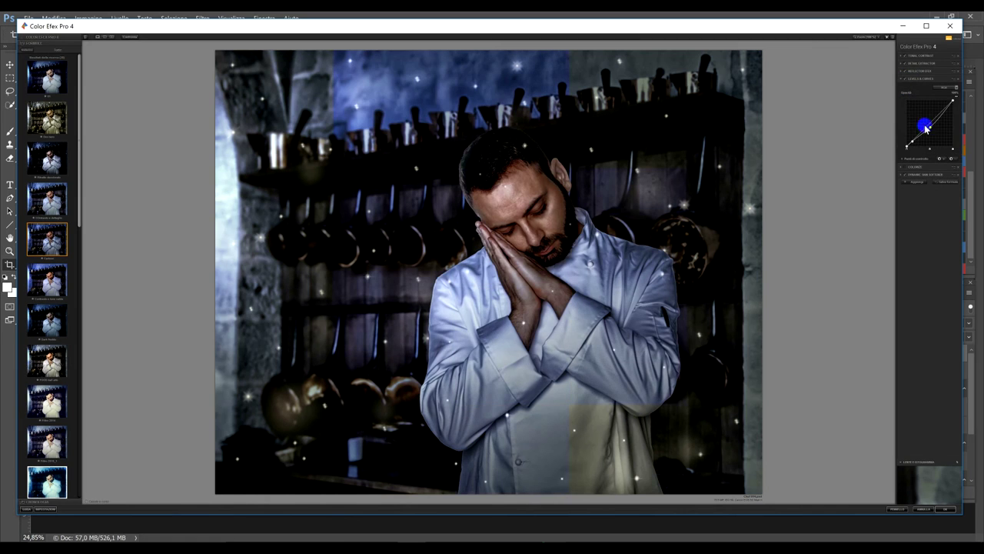
{"action": "left_click", "coordinate": [923, 131]}
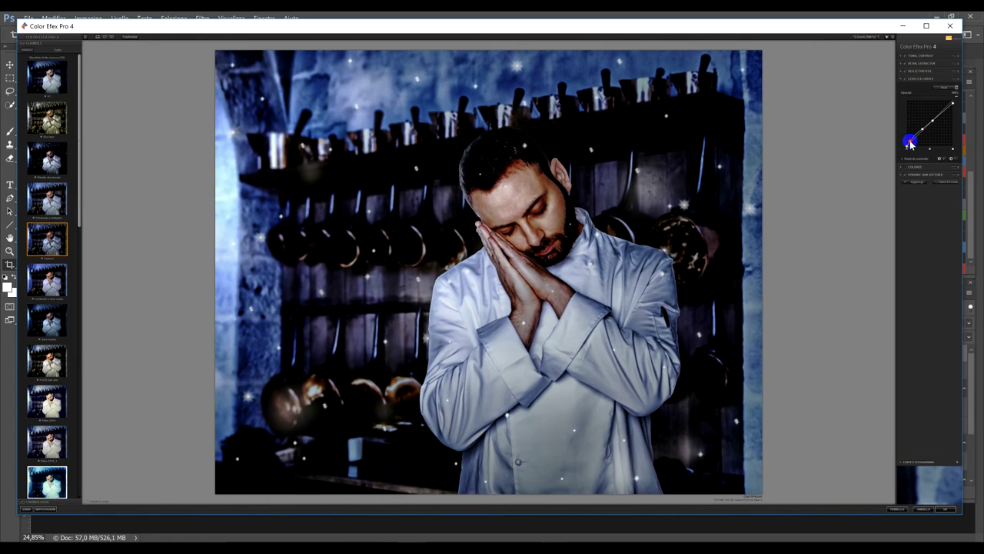
{"action": "left_click_drag", "start_coordinate": [923, 131], "coordinate": [928, 132]}
{"action": "left_click", "coordinate": [919, 64]}
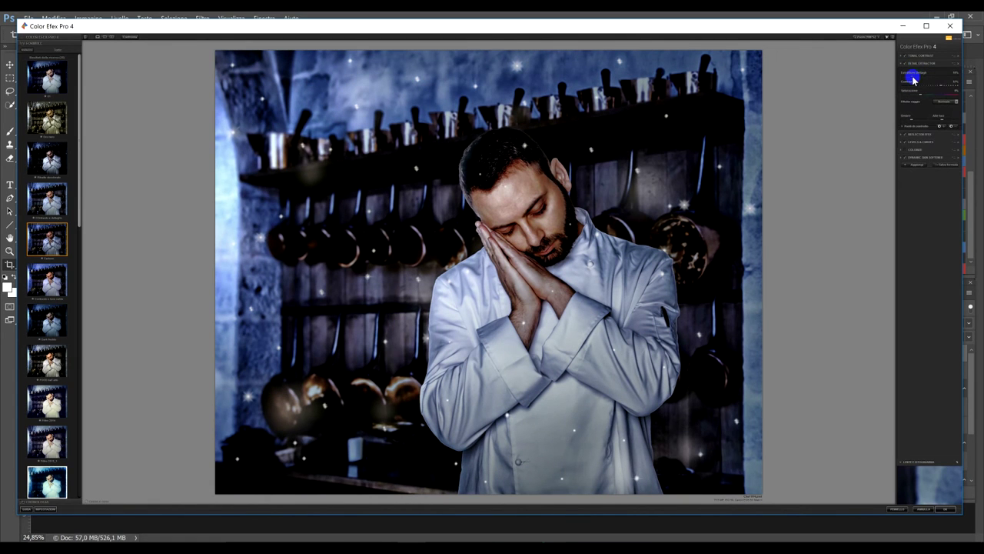
{"action": "left_click", "coordinate": [917, 56]}
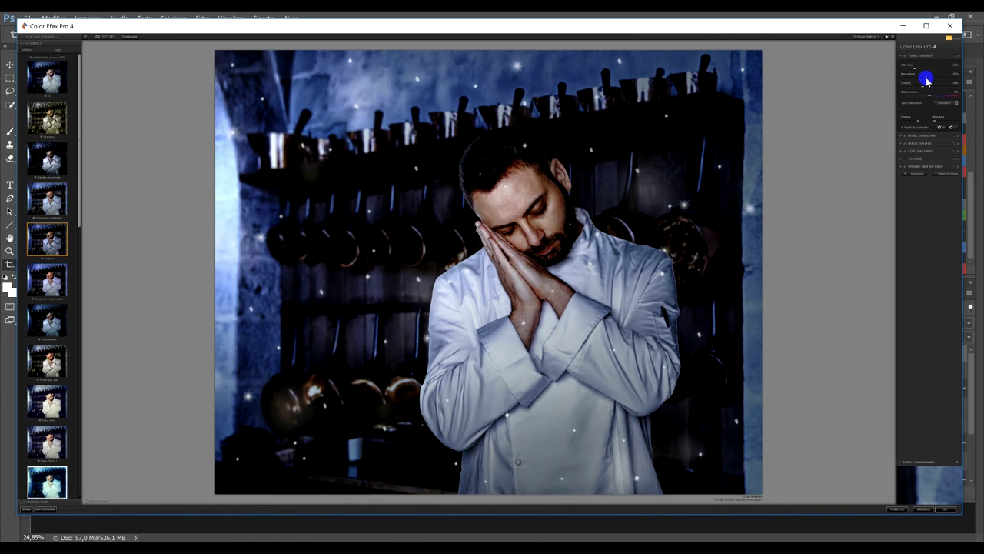
- Lower the Tonal Contrast strength, review Dynamic Skin Softener and Reflector Efex, and compare with the original
{"action": "left_click_drag", "start_coordinate": [927, 81], "coordinate": [923, 73]}
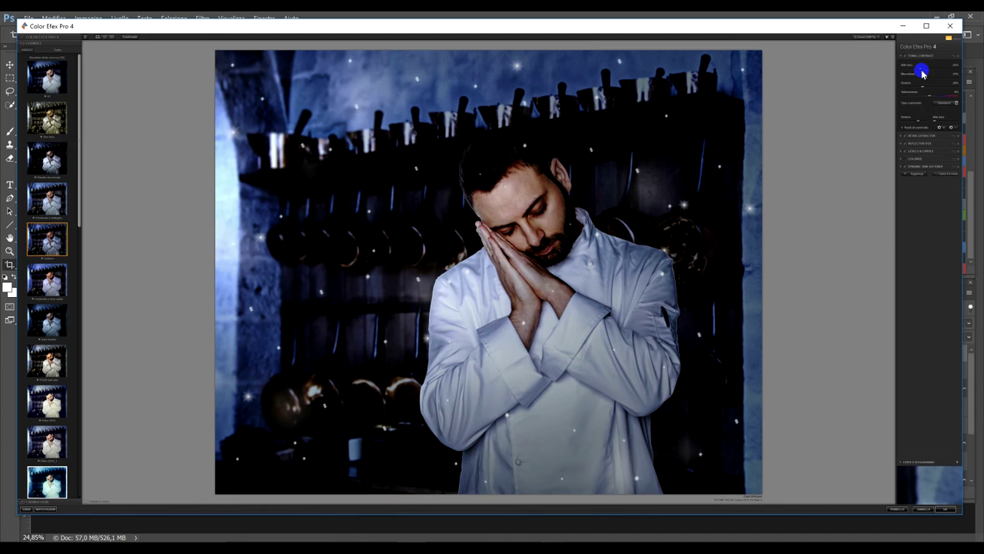
{"action": "left_click", "coordinate": [913, 108]}
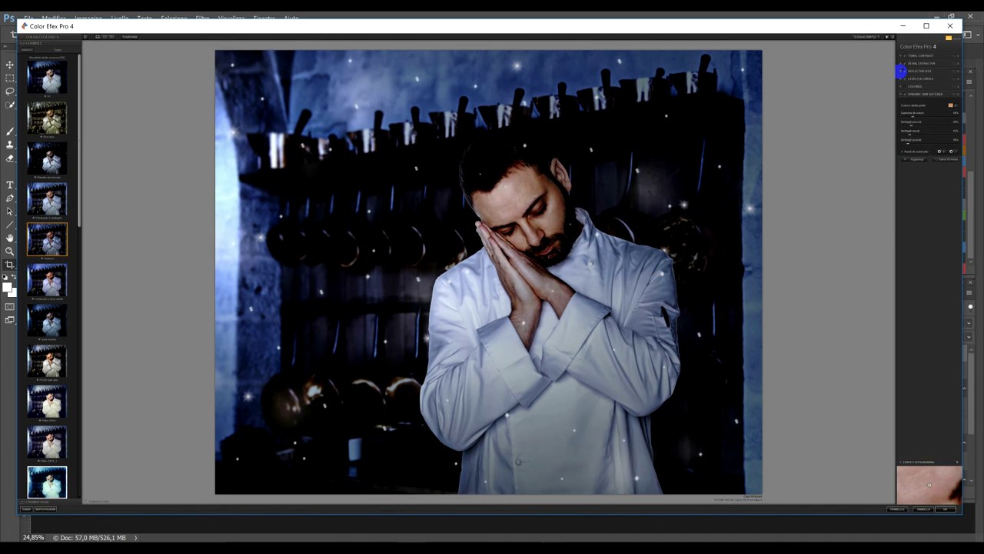
{"action": "left_click", "coordinate": [901, 71]}
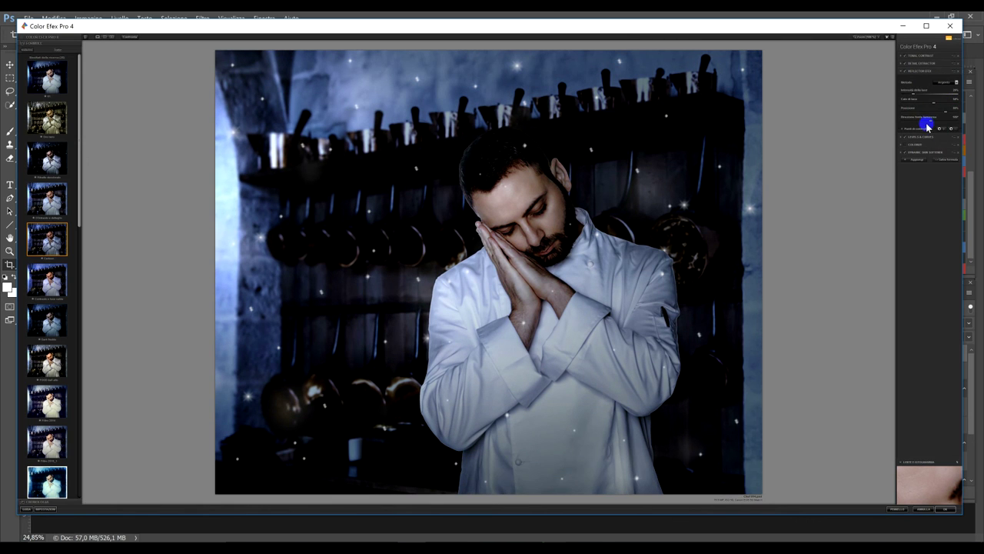
{"action": "left_click", "coordinate": [924, 128]}
{"action": "left_click", "coordinate": [905, 72]}
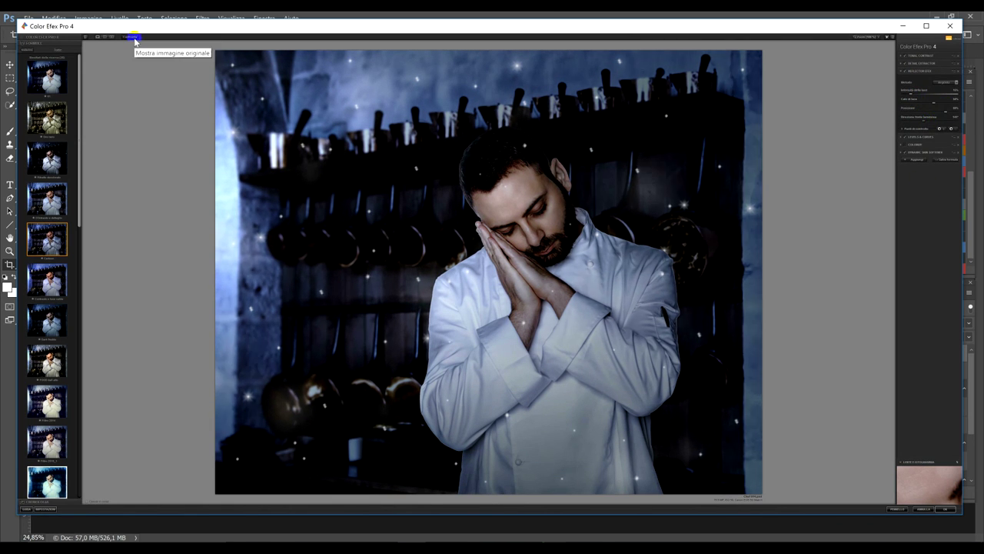
{"action": "left_click", "coordinate": [946, 114]}
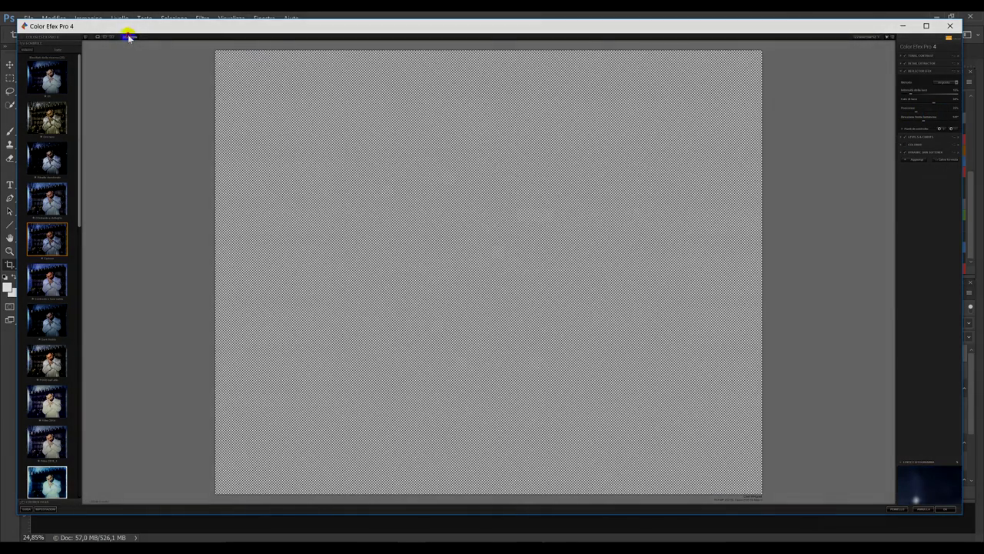